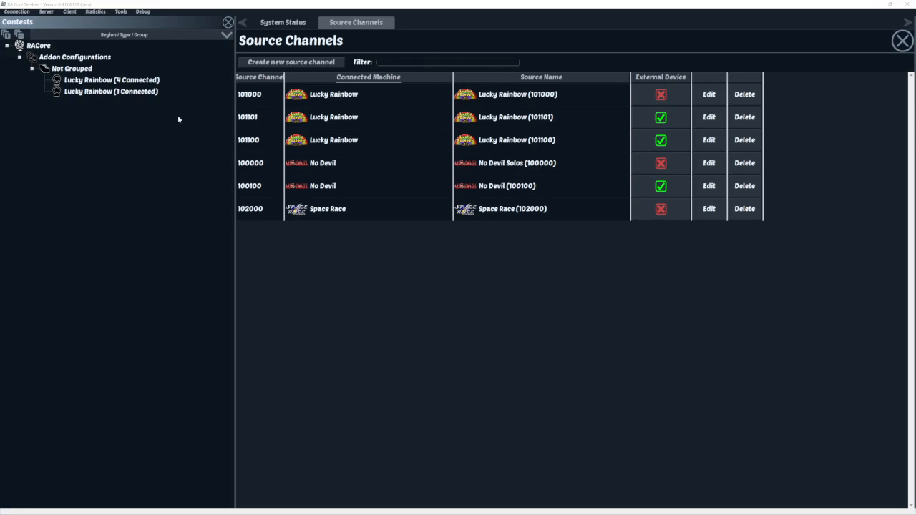
# - From the Contests tree, create a new object of type Contest
pyautogui.rightClick(113, 197)
pyautogui.click(74, 176)
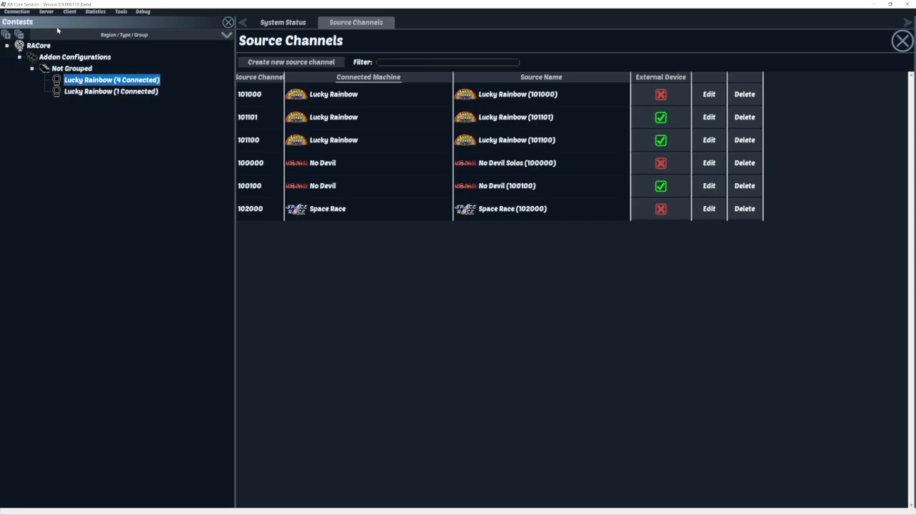
pyautogui.click(46, 12)
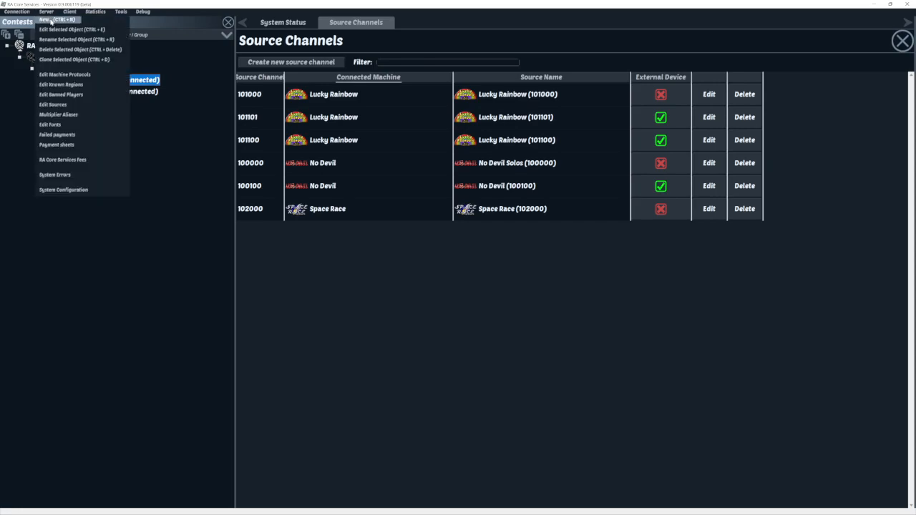
pyautogui.click(165, 297)
pyautogui.rightClick(129, 175)
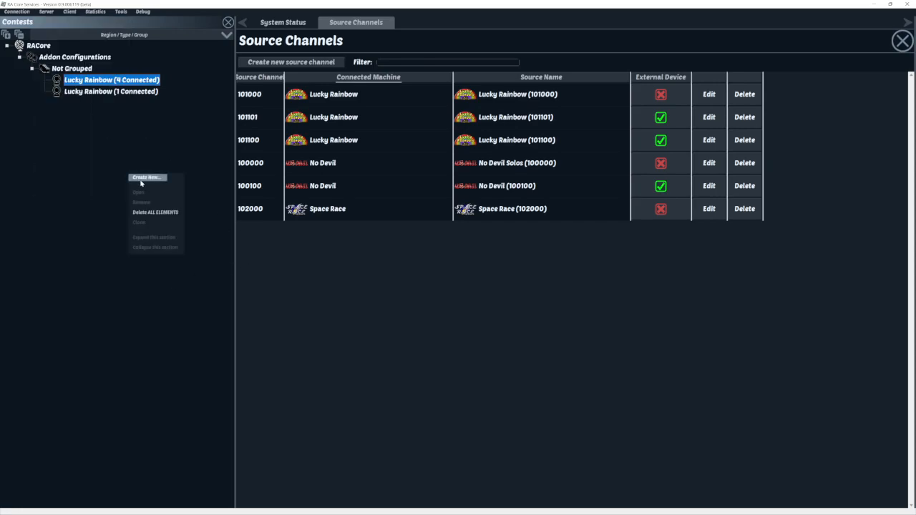
pyautogui.click(141, 179)
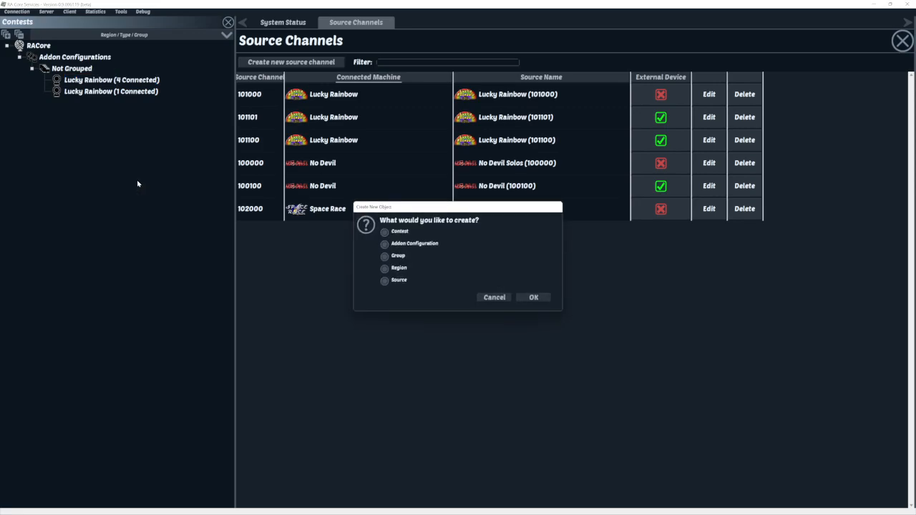
pyautogui.click(385, 233)
pyautogui.click(534, 298)
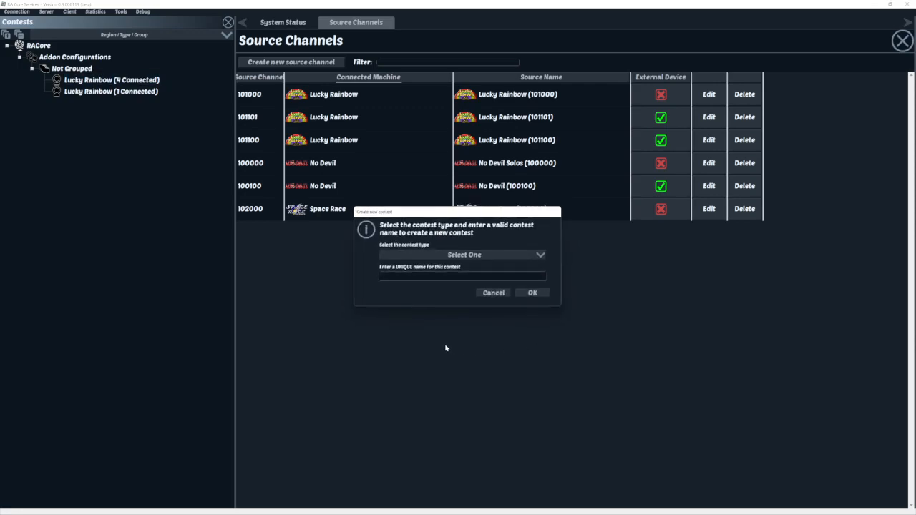
# - Choose Replay (V. 1) as the new contest's type
pyautogui.click(460, 259)
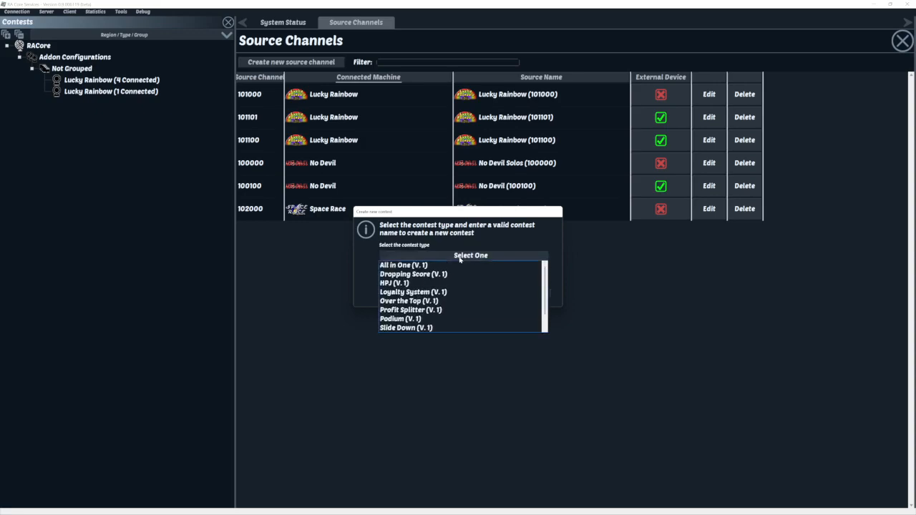
pyautogui.scroll(-2, 441, 300)
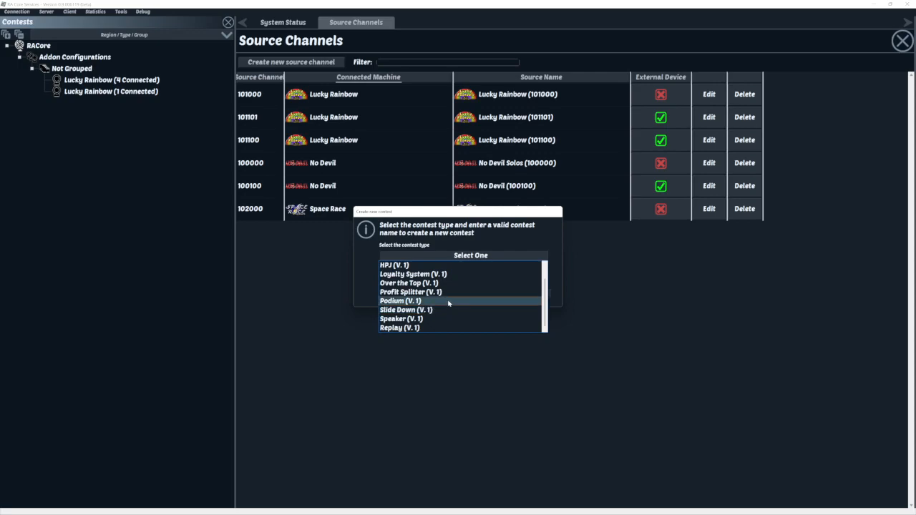
pyautogui.click(396, 329)
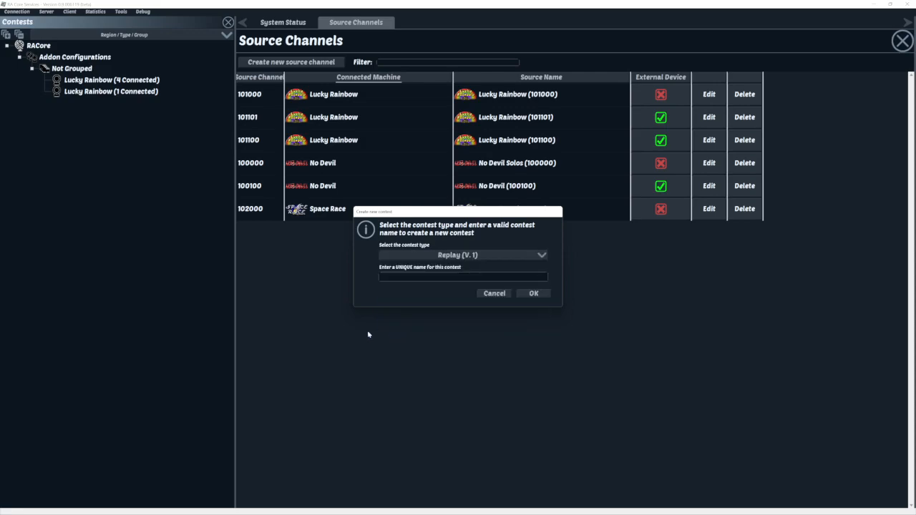
pyautogui.click(411, 278)
# - Name the contest RACore_Replay_Fast01, create it, and dismiss the success notice
pyautogui.write('RACore_Fast01')
pyautogui.press('Left')
pyautogui.press('Left')
pyautogui.write('Replay_')
pyautogui.click(533, 293)
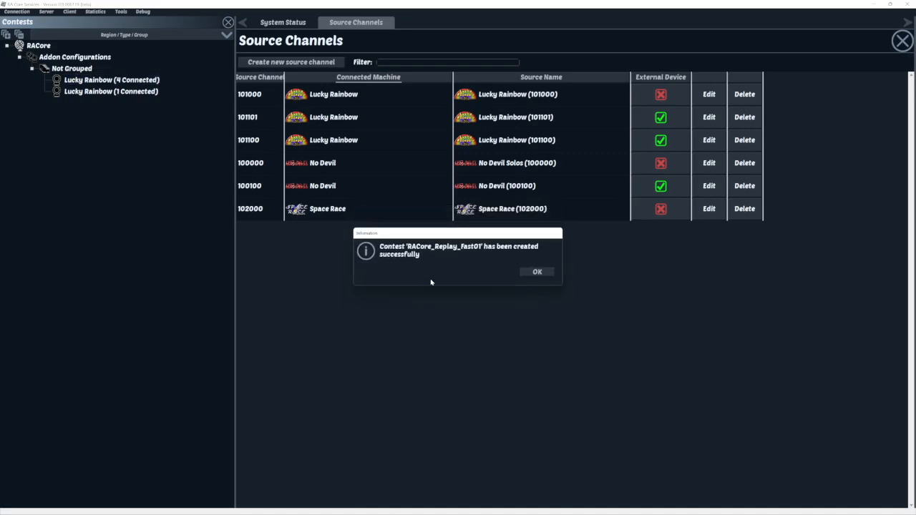
pyautogui.click(537, 272)
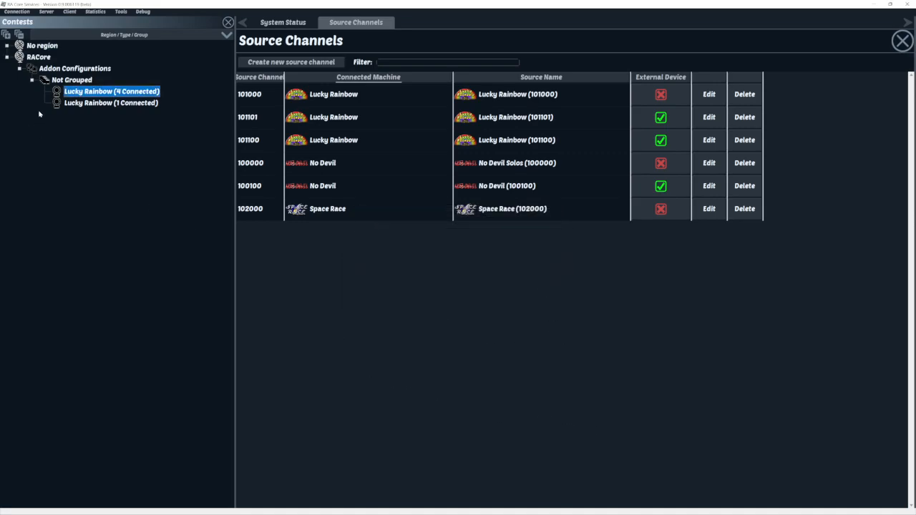
# - Expand No region > Replay (V. 1) > Not Grouped and open RACore_Replay_Fast01
pyautogui.click(7, 46)
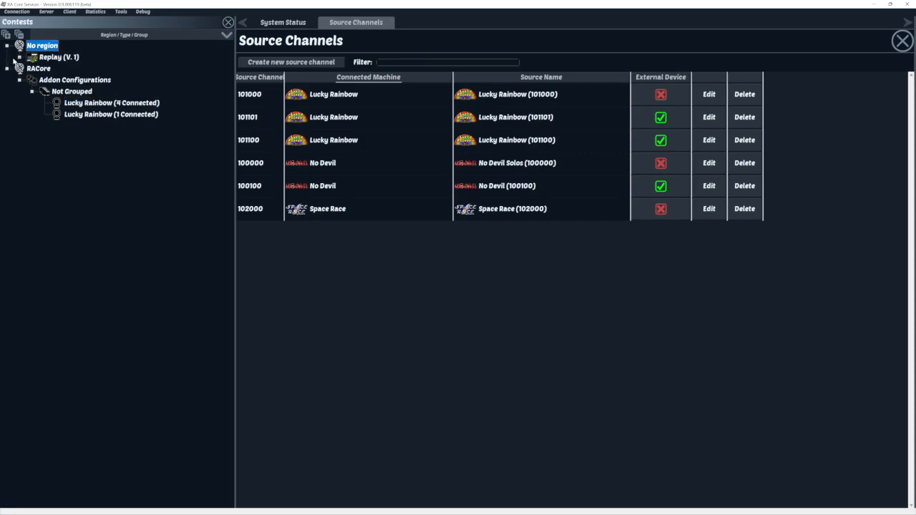
pyautogui.click(20, 57)
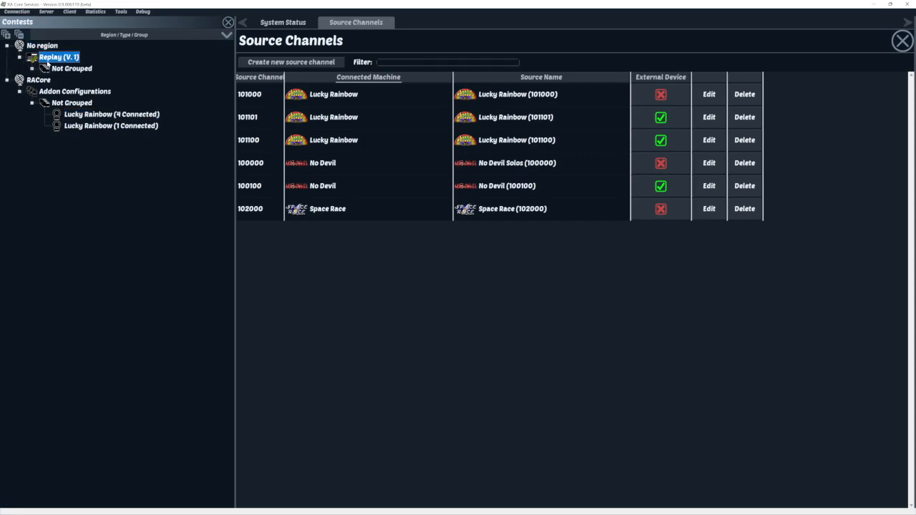
pyautogui.doubleClick(43, 68)
pyautogui.doubleClick(101, 80)
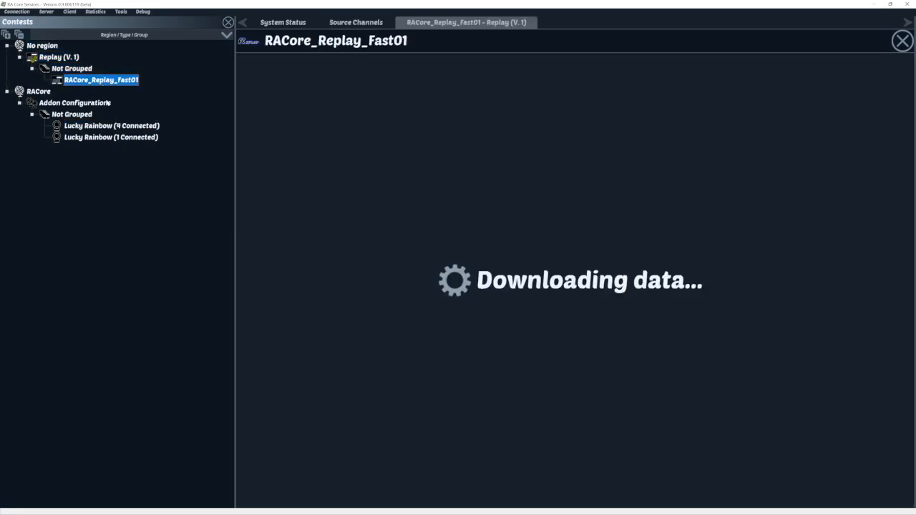
pyautogui.click(89, 80)
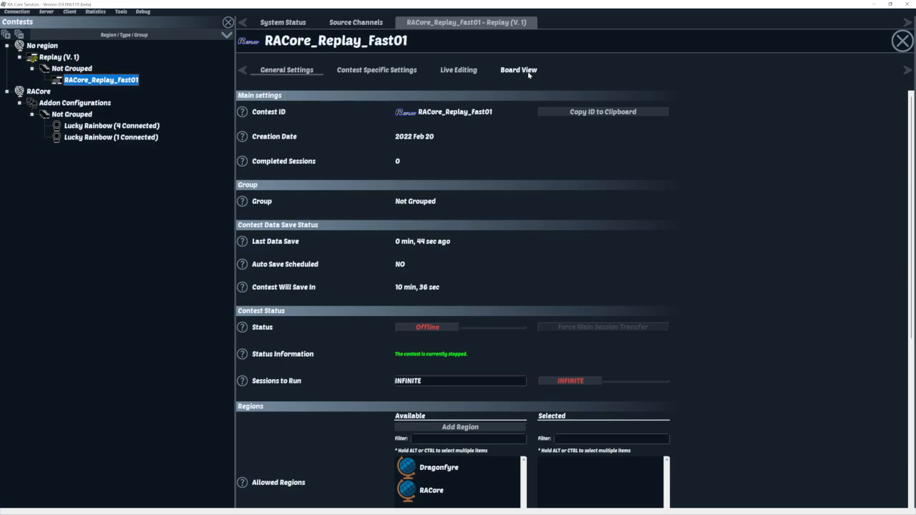
# - Move RACore to the Selected regions and move all Available sources to Selected
pyautogui.scroll(-5, 691, 195)
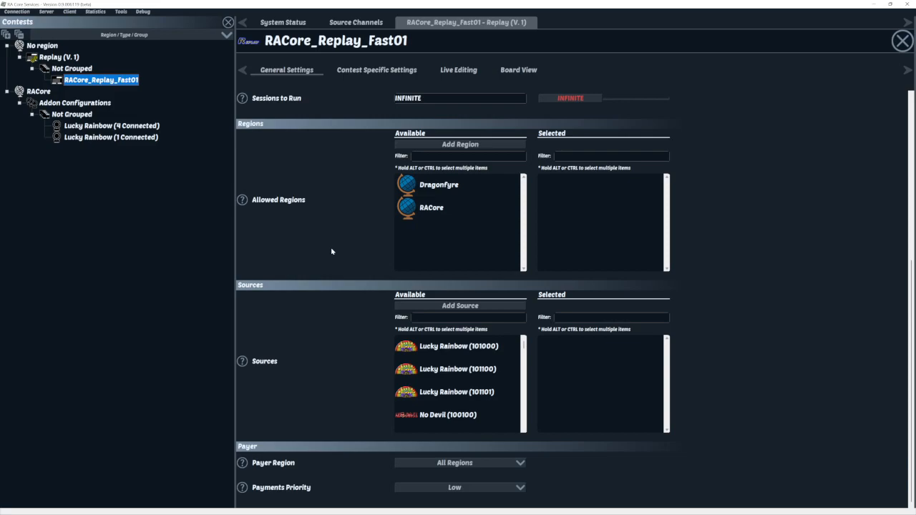
pyautogui.moveTo(432, 214); pyautogui.dragTo(599, 222)
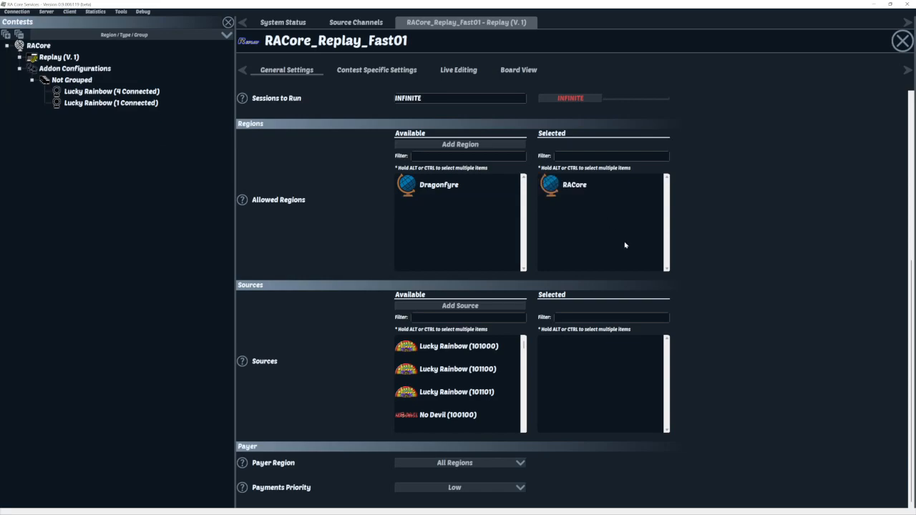
pyautogui.click(469, 349)
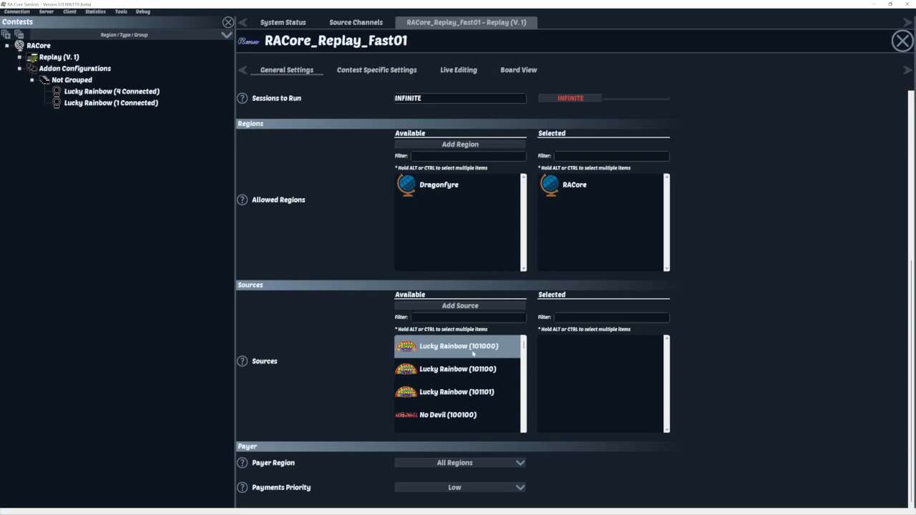
pyautogui.scroll(-2, 437, 347)
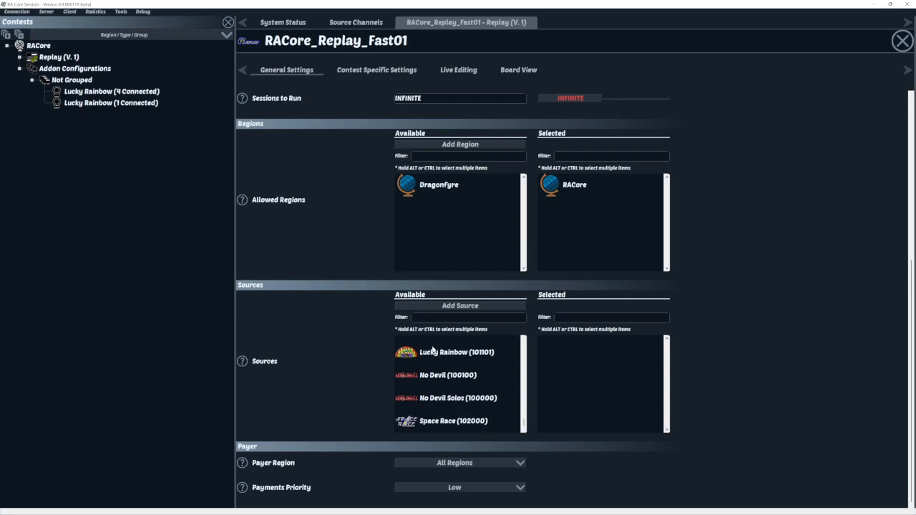
pyautogui.keyDown('shift'); pyautogui.click(497, 426); pyautogui.keyUp('shift')
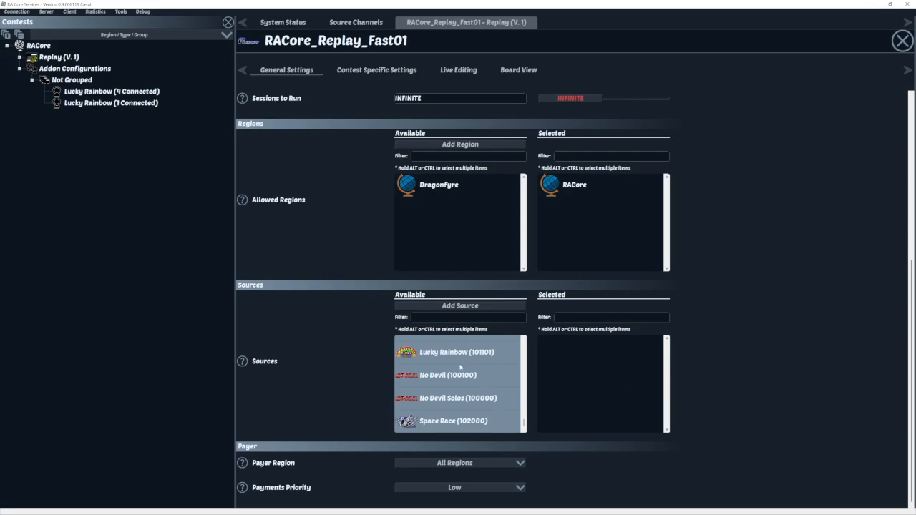
pyautogui.moveTo(450, 353); pyautogui.dragTo(603, 380)
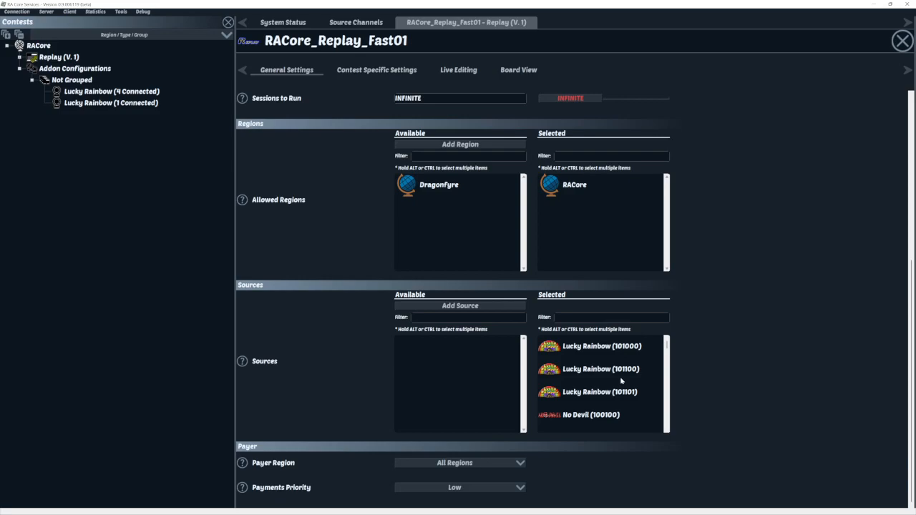
pyautogui.scroll(3, 698, 328)
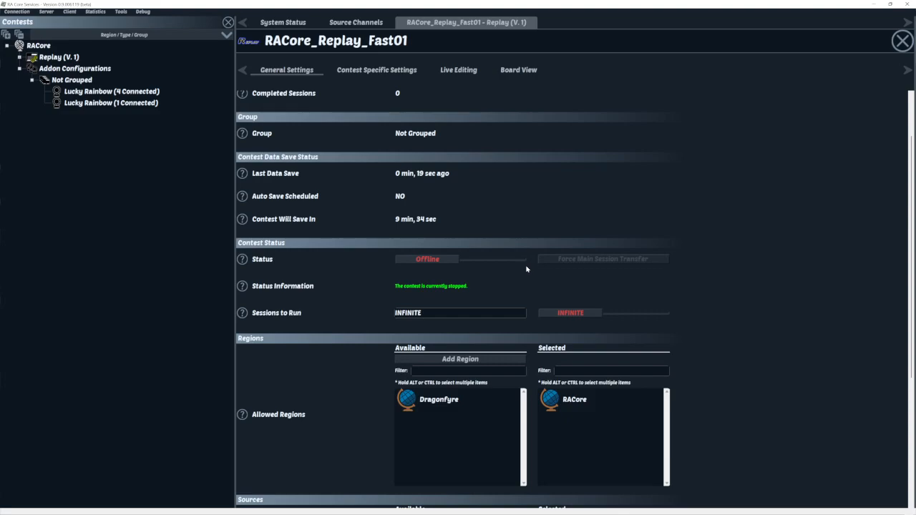
pyautogui.scroll(-3, 427, 160)
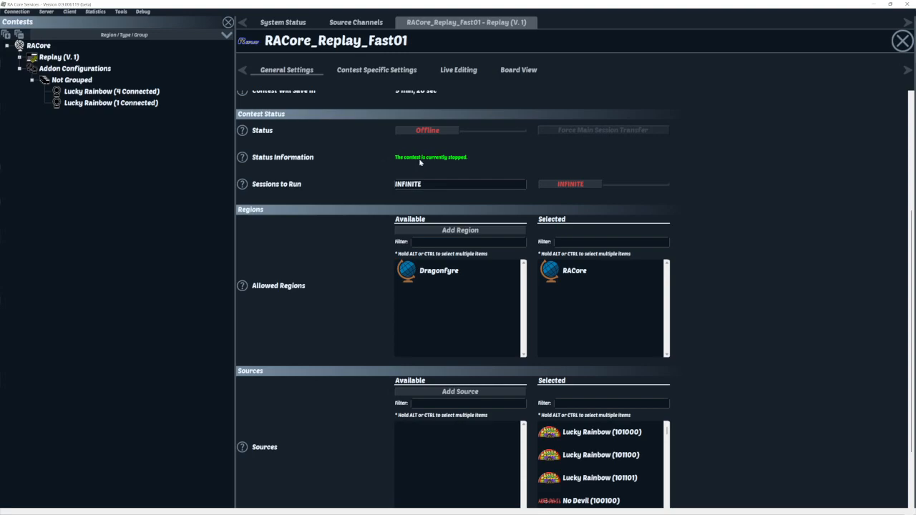
pyautogui.scroll(-2, 406, 234)
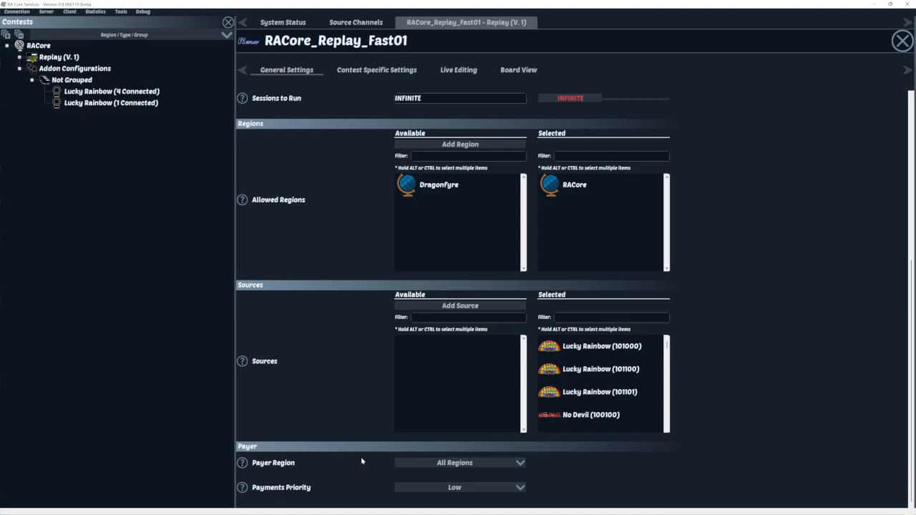
# - Make RACore the payer region, then go to the Contest Specific Settings page
pyautogui.click(466, 463)
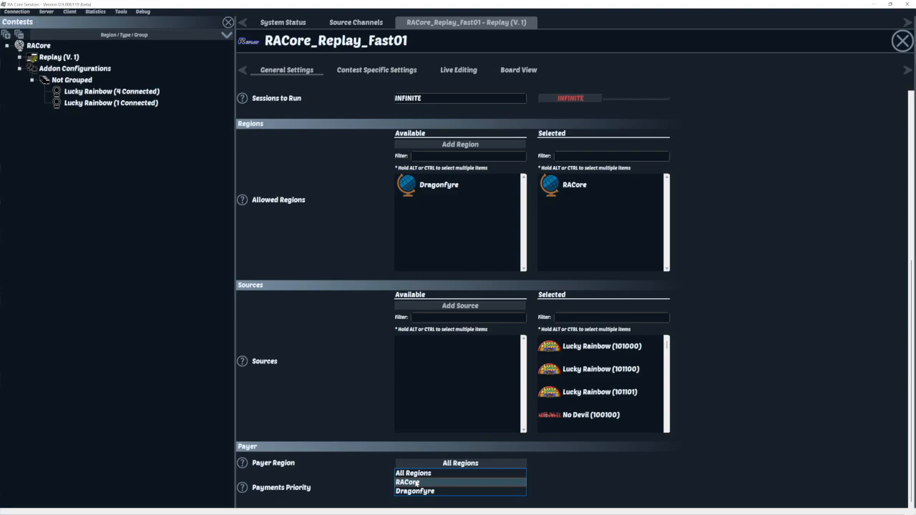
pyautogui.click(417, 483)
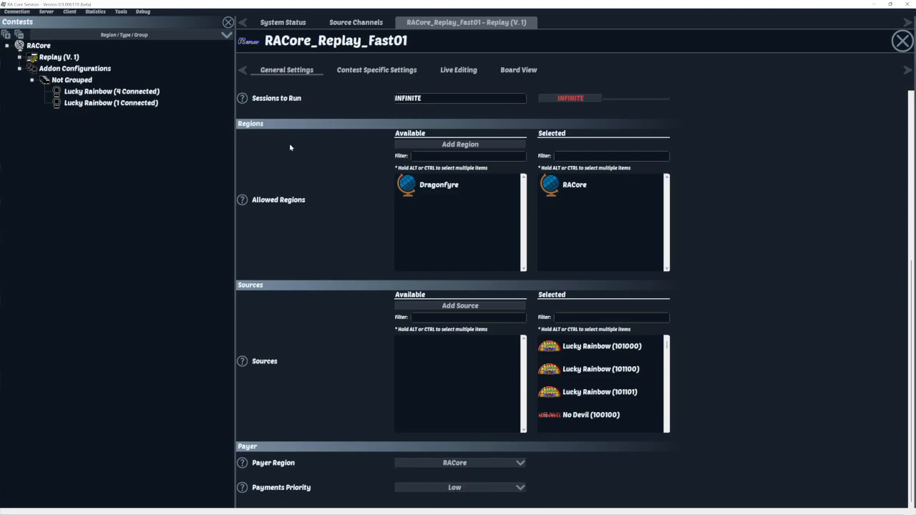
pyautogui.click(371, 75)
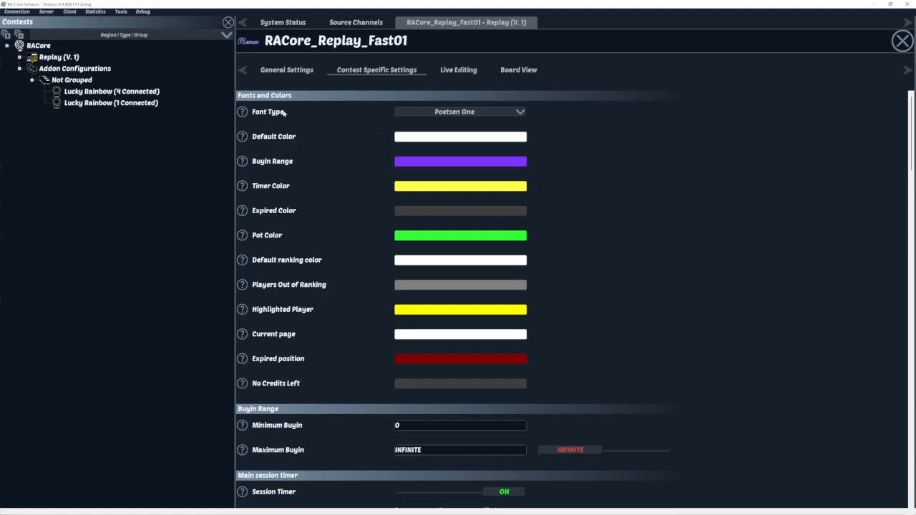
pyautogui.click(468, 114)
pyautogui.scroll(-1, 472, 132)
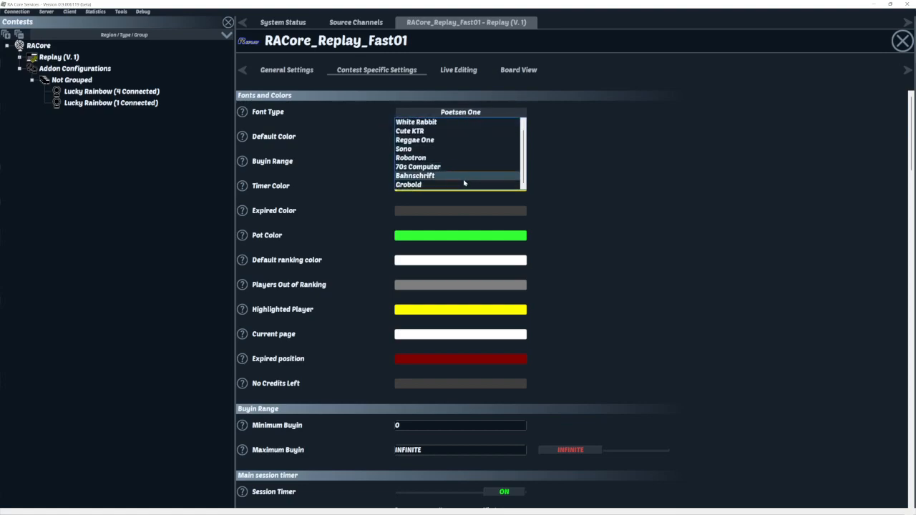
pyautogui.scroll(1, 468, 172)
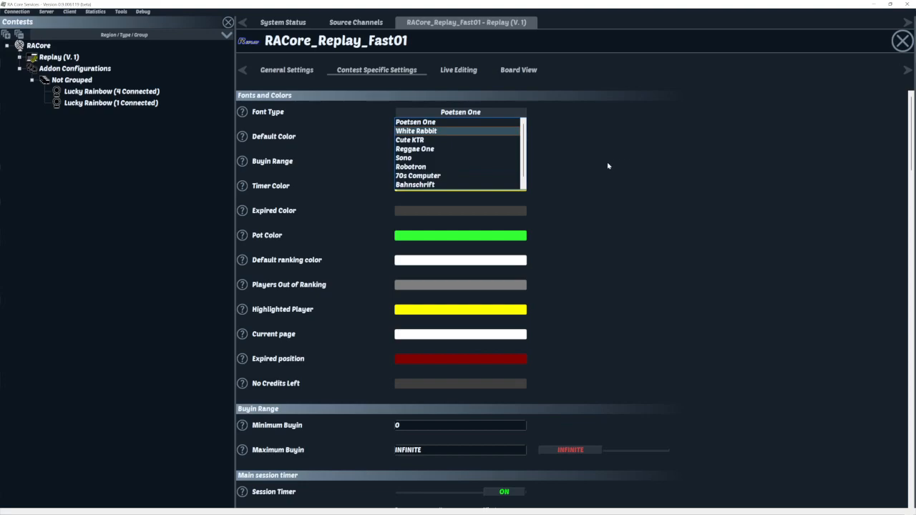
pyautogui.click(607, 166)
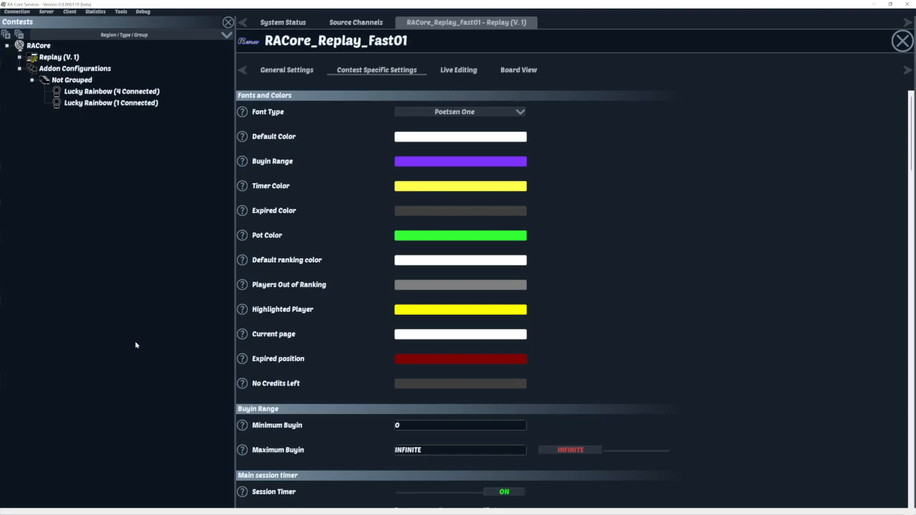
# - Set Maximum Buyin to 1000 and save, then switch it back to INFINITE
pyautogui.scroll(-5, 522, 254)
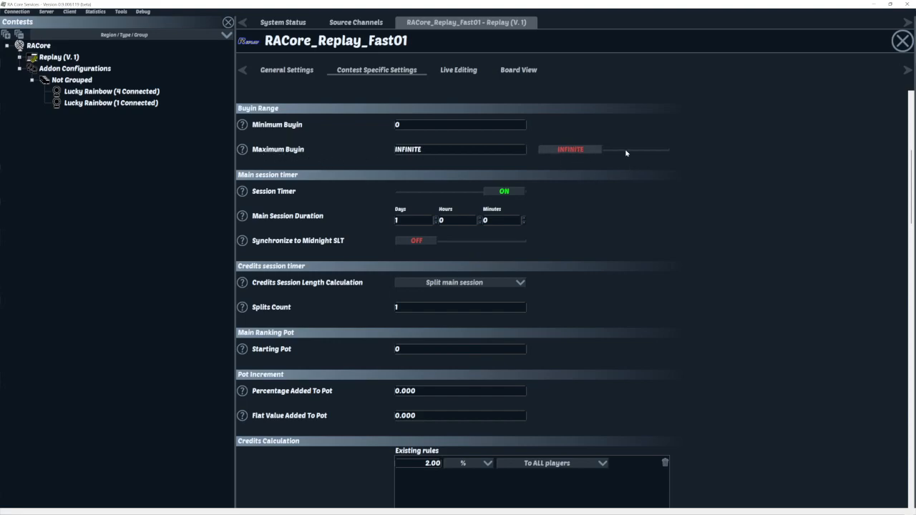
pyautogui.click(584, 152)
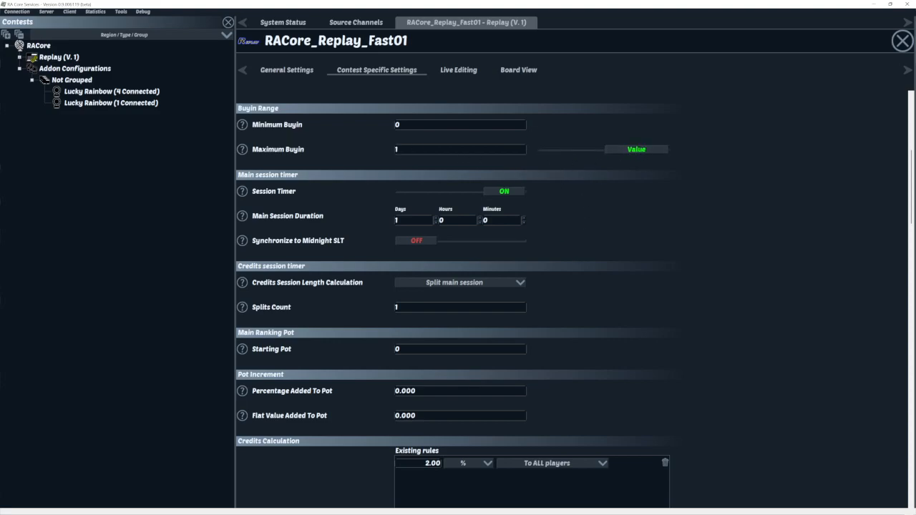
pyautogui.moveTo(411, 150); pyautogui.dragTo(358, 141)
pyautogui.write('1000')
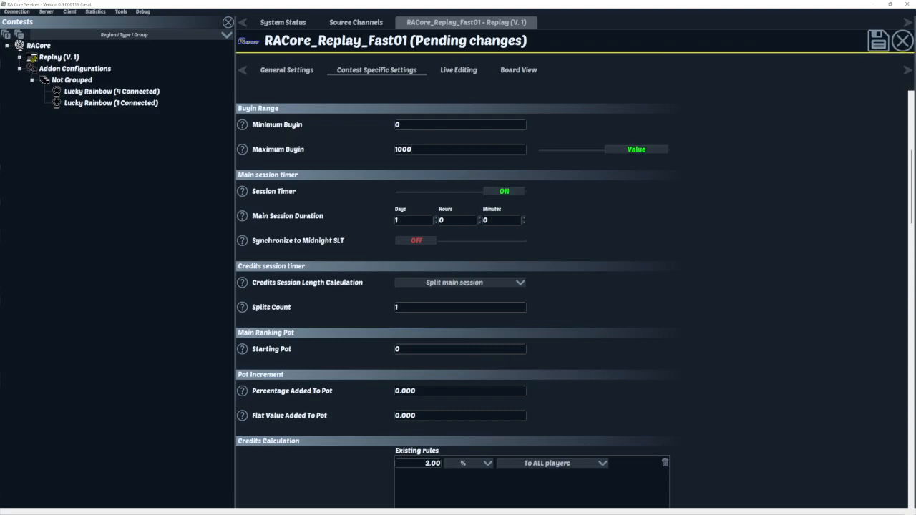
pyautogui.click(876, 41)
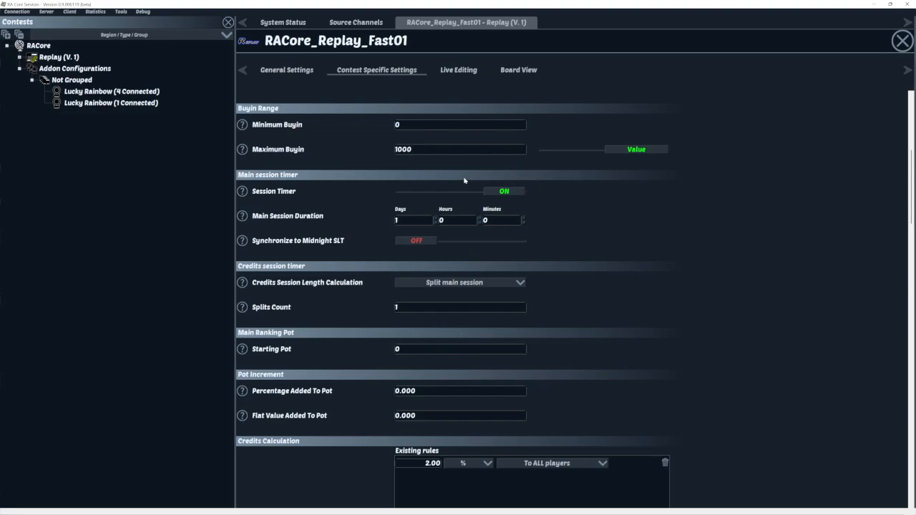
pyautogui.click(650, 153)
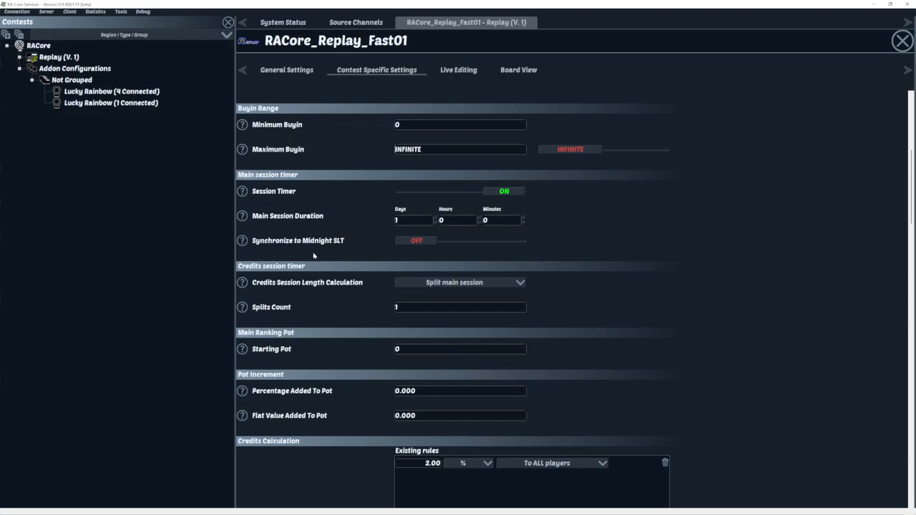
# - Add a second credits calculation rule with an amount of 50
pyautogui.scroll(-3, 292, 249)
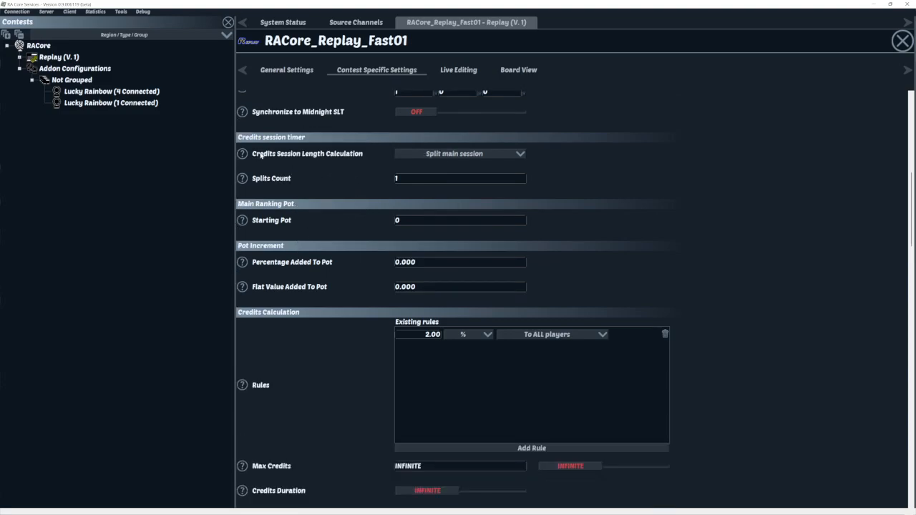
pyautogui.scroll(-3, 315, 189)
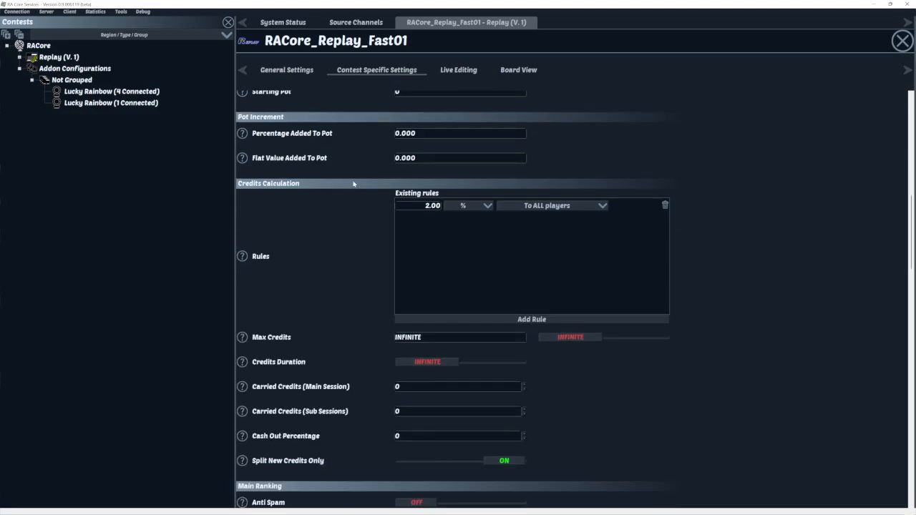
pyautogui.scroll(3, 629, 186)
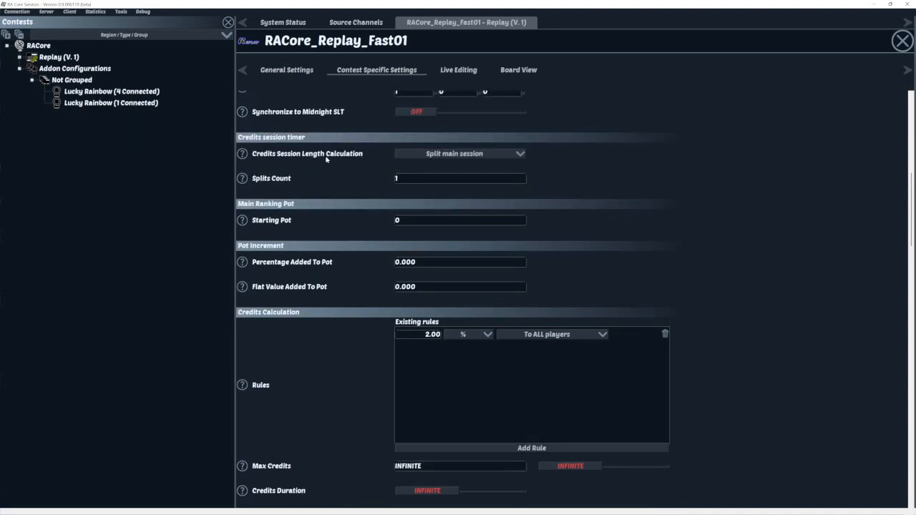
pyautogui.scroll(-3, 304, 305)
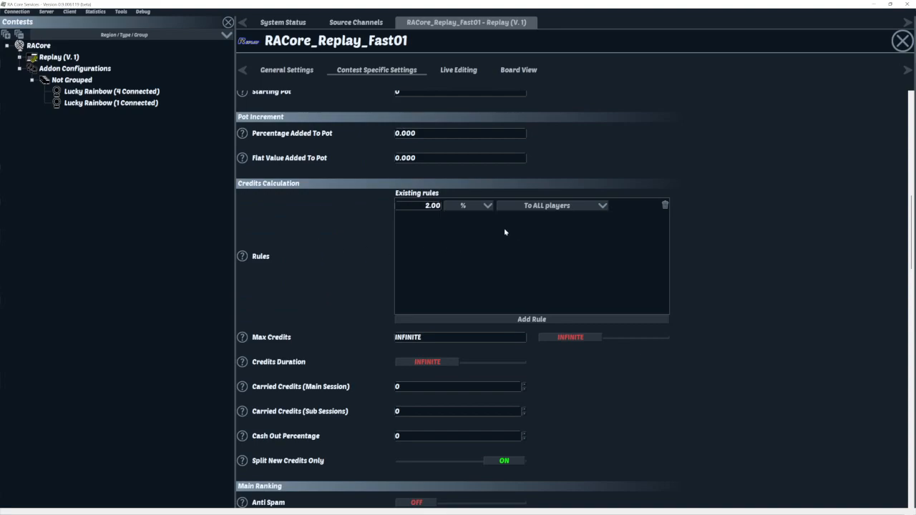
pyautogui.click(536, 321)
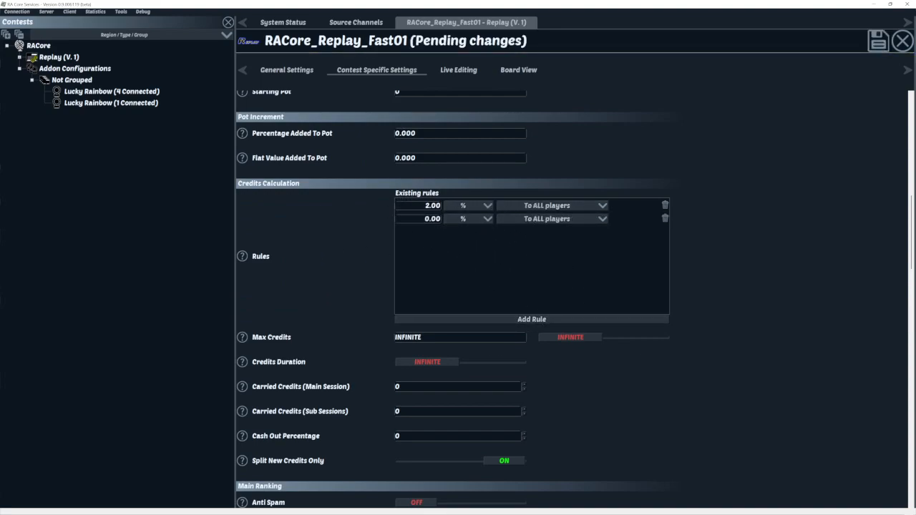
pyautogui.click(427, 219)
pyautogui.hotkey('ctrl', 'a')
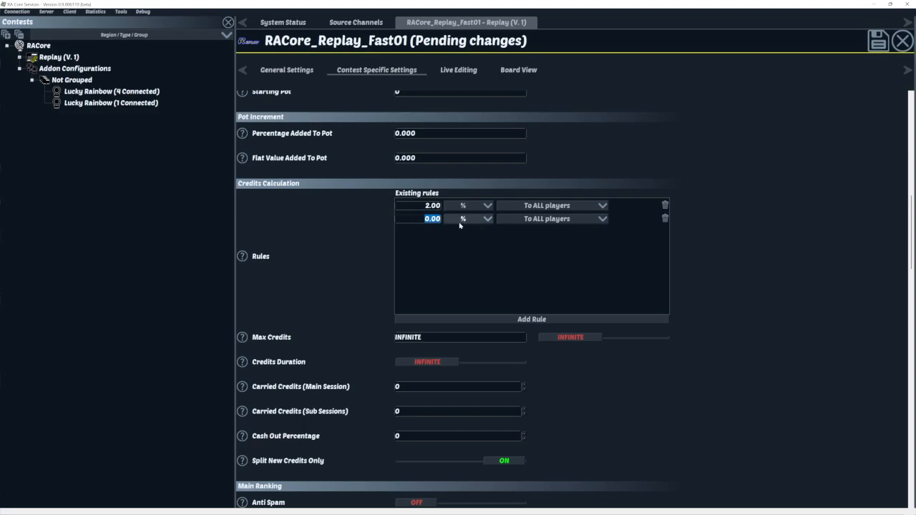
pyautogui.write('50')
# - Set the new rule's unit to L$ and its condition to position less than 2
pyautogui.click(466, 219)
pyautogui.click(472, 239)
pyautogui.click(551, 218)
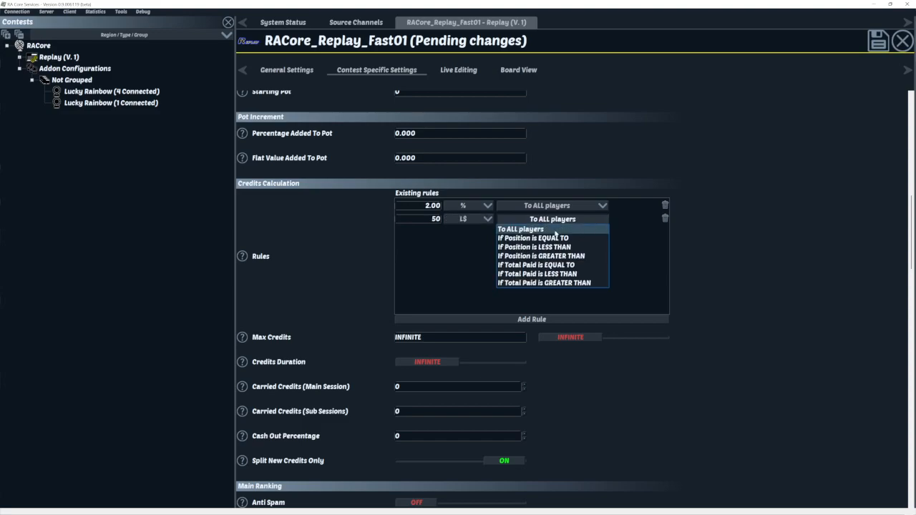
pyautogui.click(548, 236)
pyautogui.click(552, 219)
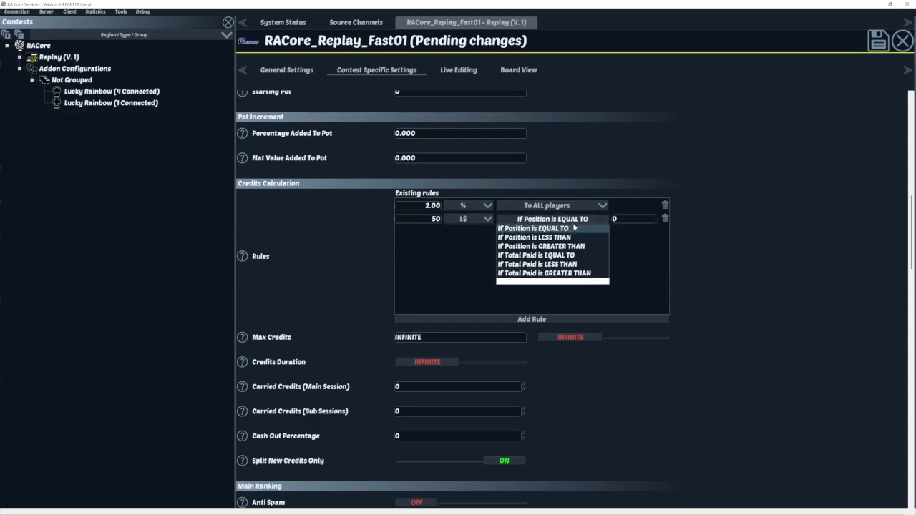
pyautogui.click(562, 256)
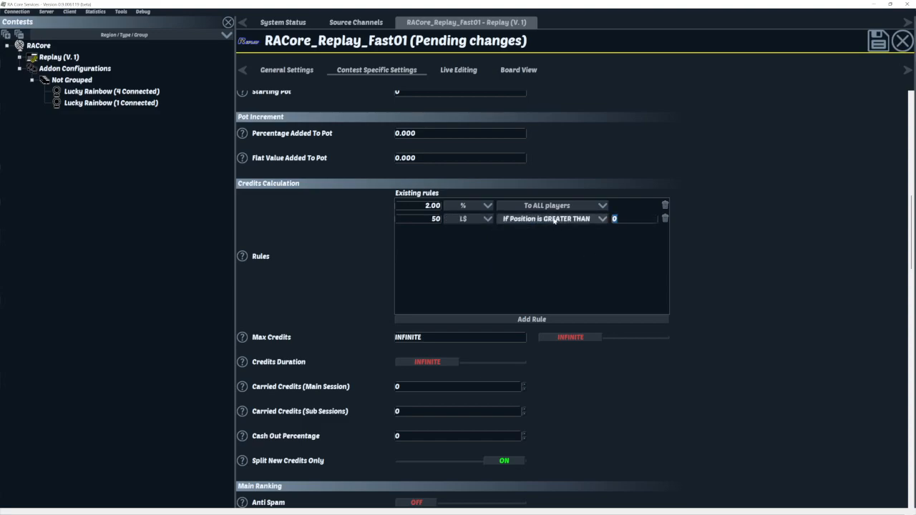
pyautogui.click(602, 219)
pyautogui.click(565, 247)
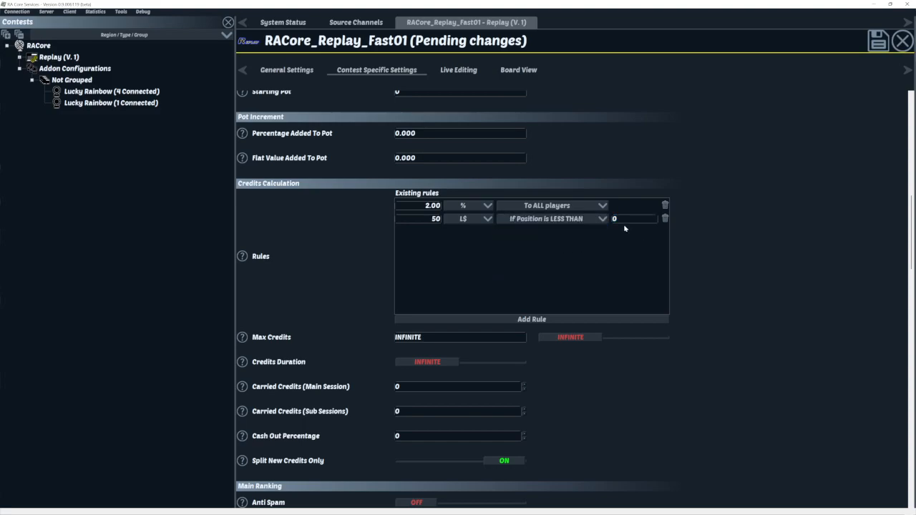
pyautogui.write('2')
# - Save the pending contest changes and move down to the Reminders section
pyautogui.scroll(-1, 501, 229)
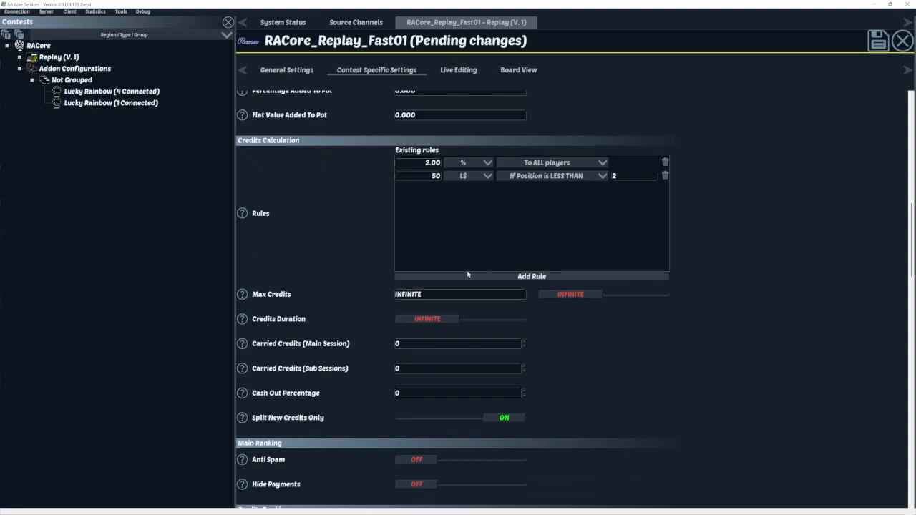
pyautogui.scroll(-2, 308, 254)
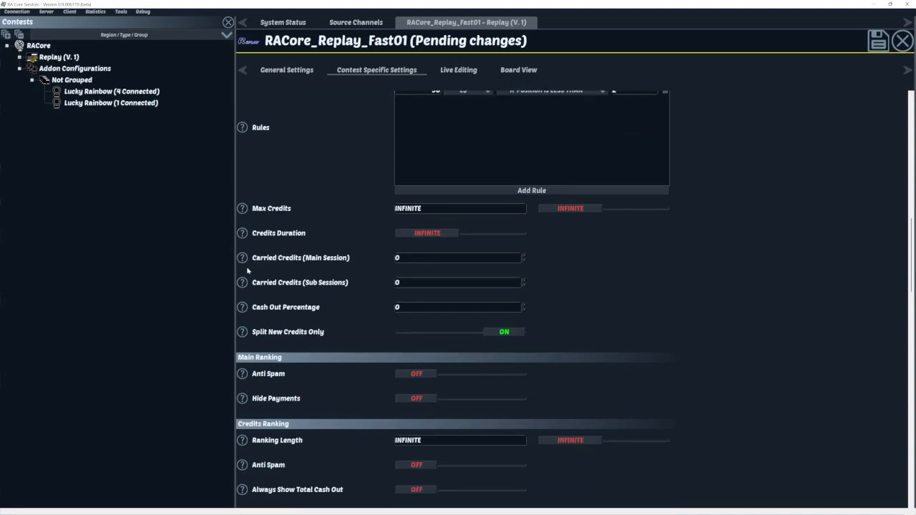
pyautogui.scroll(-4, 343, 238)
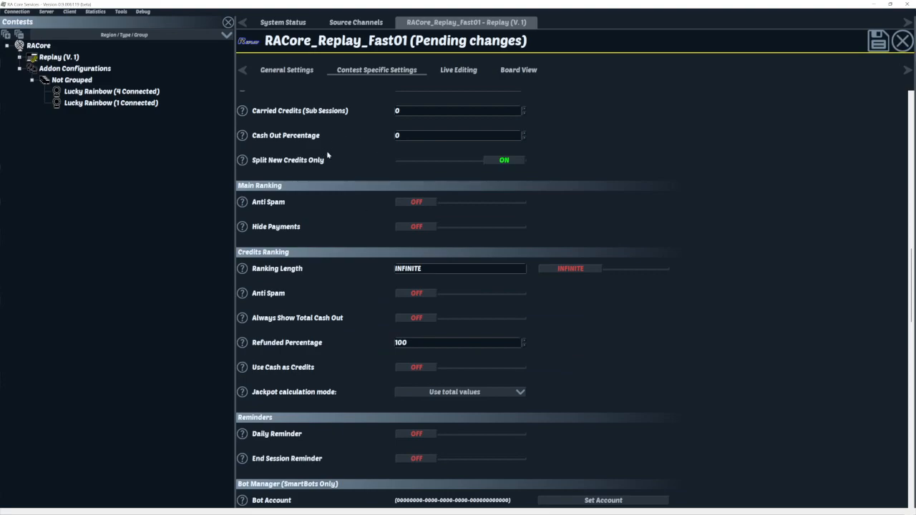
pyautogui.scroll(-2, 333, 162)
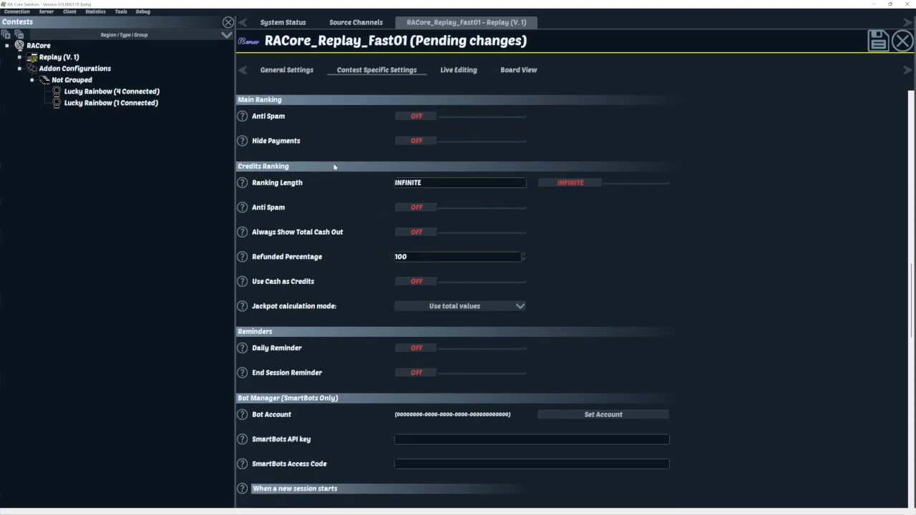
pyautogui.scroll(-2, 334, 167)
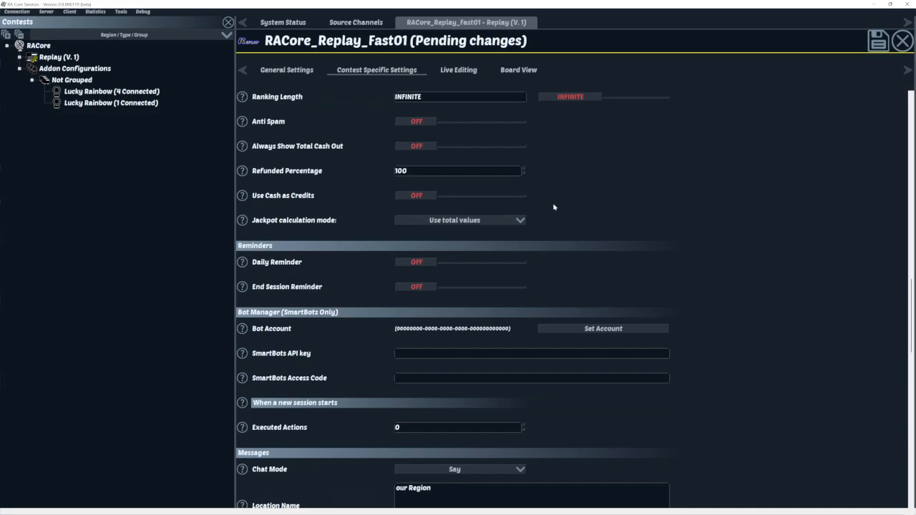
pyautogui.click(878, 40)
pyautogui.scroll(-2, 604, 123)
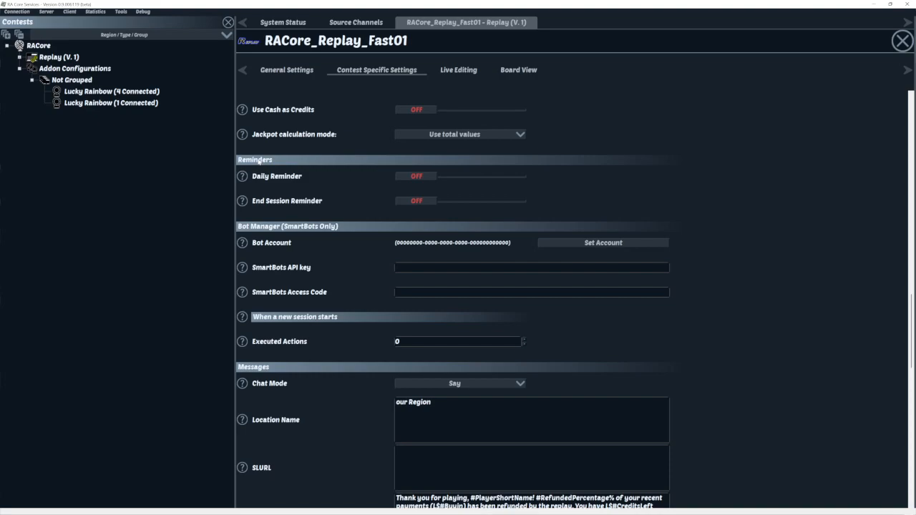
# - Turn on the End Session and Daily reminders and set the daily interval to 6
pyautogui.click(421, 200)
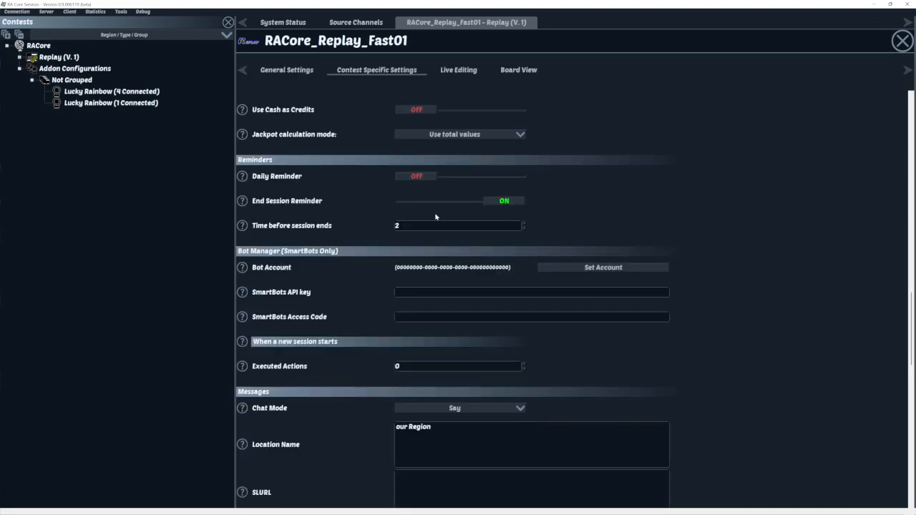
pyautogui.click(428, 176)
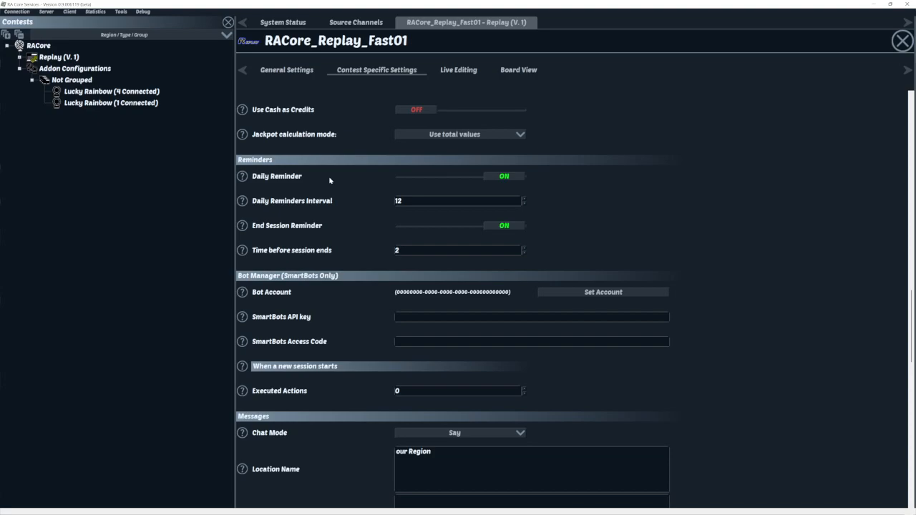
pyautogui.press('BackSpace')
pyautogui.press('BackSpace')
pyautogui.write('6')
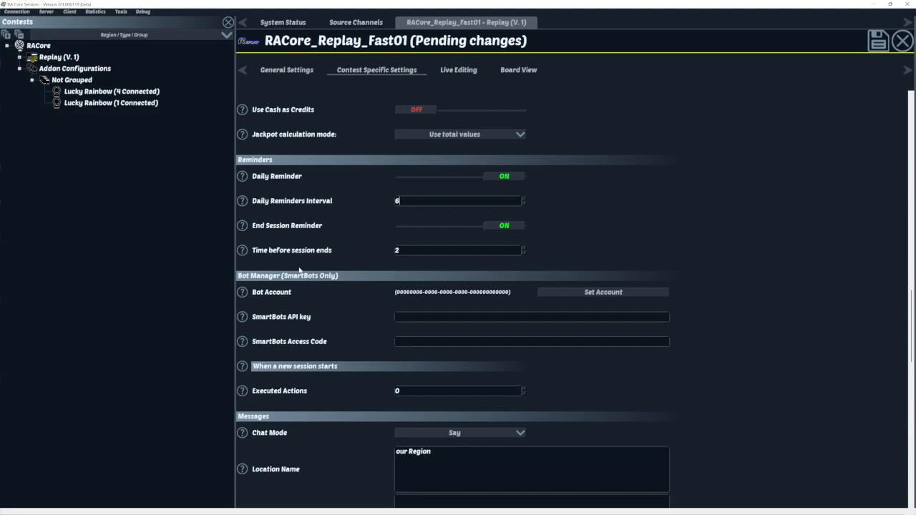
# - Review the time-before-session-ends value of 2 and the daily interval field
pyautogui.click(440, 248)
pyautogui.moveTo(242, 250)
pyautogui.doubleClick(397, 200)
pyautogui.click(428, 250)
pyautogui.scroll(-2, 325, 266)
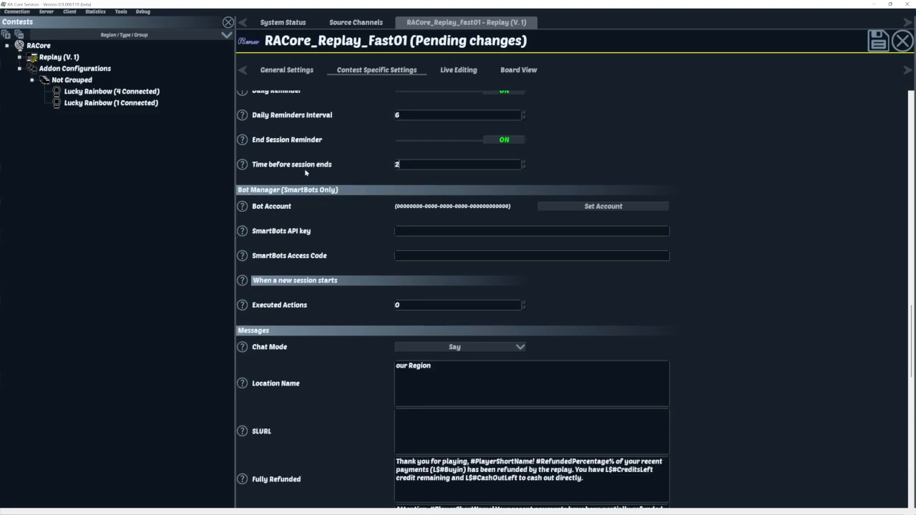
# - Save the reminder settings with the disk icon and read the help tooltips
pyautogui.click(878, 41)
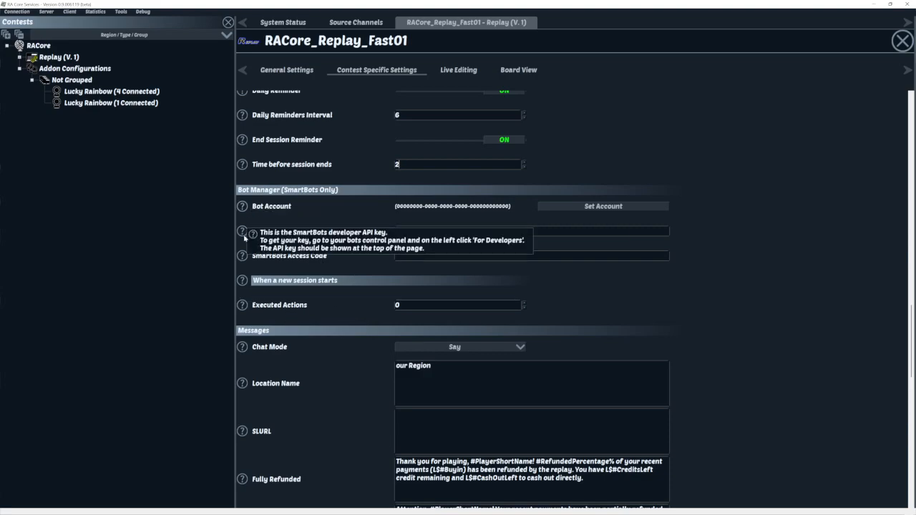
pyautogui.moveTo(242, 263)
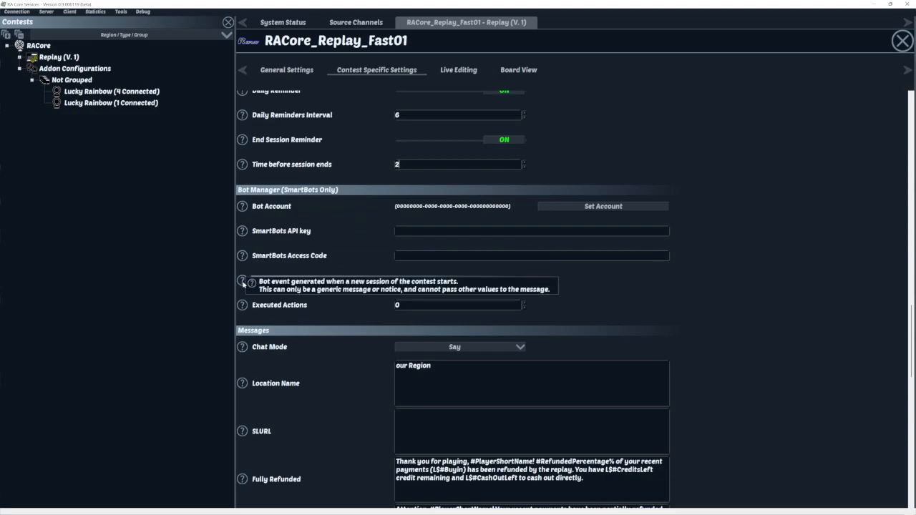
pyautogui.moveTo(243, 308)
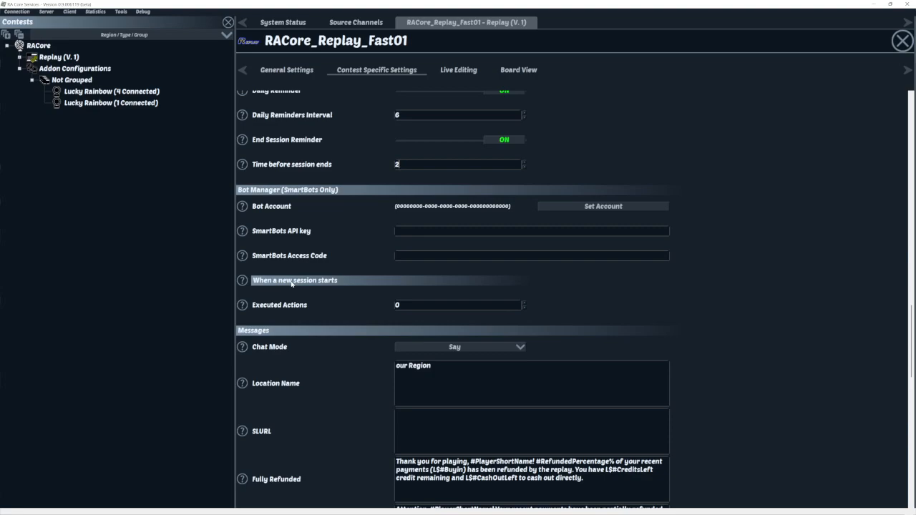
pyautogui.scroll(-10, 668, 264)
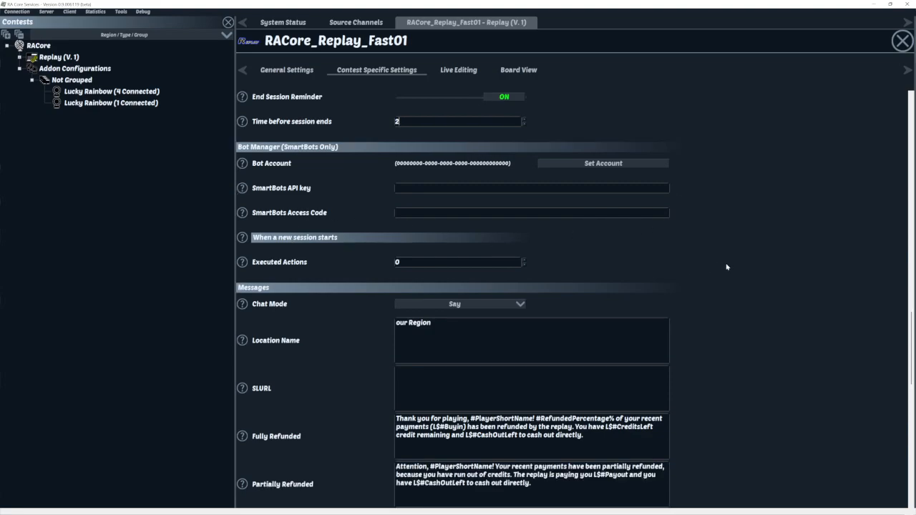
pyautogui.scroll(-3, 725, 283)
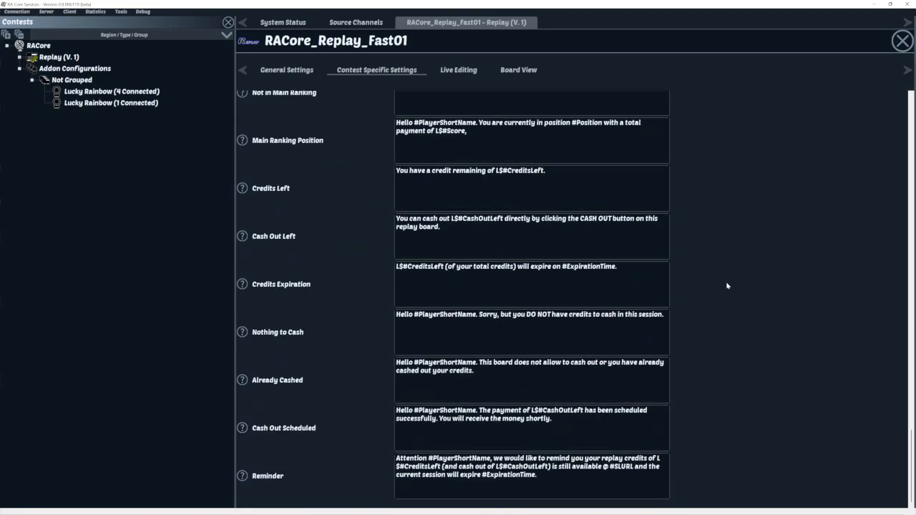
pyautogui.scroll(8, 726, 283)
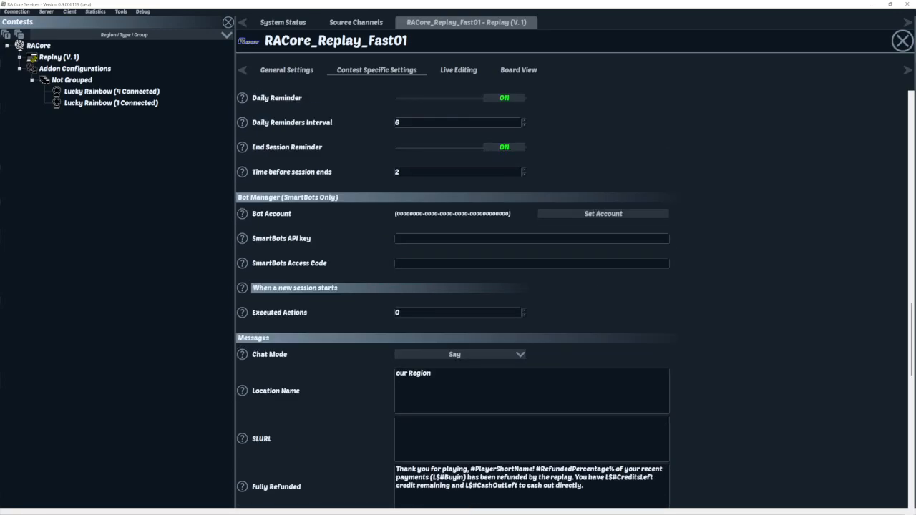
pyautogui.click(460, 355)
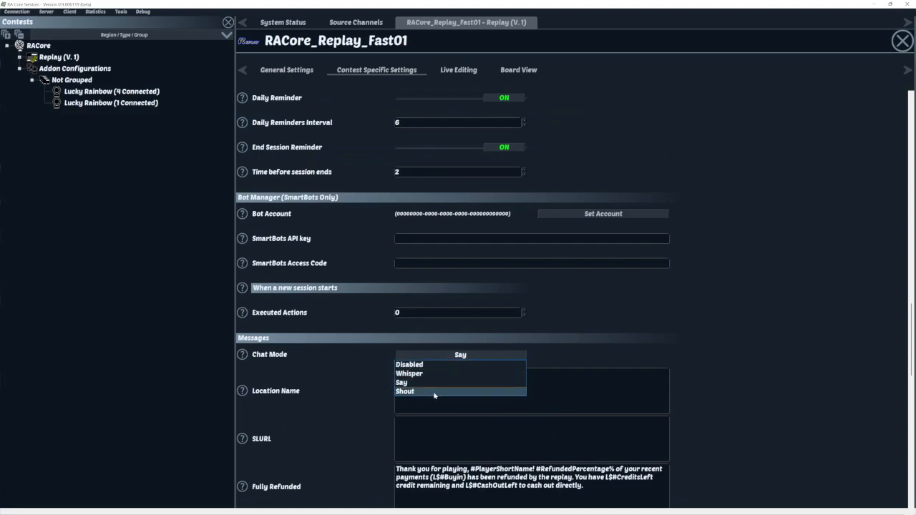
pyautogui.click(638, 357)
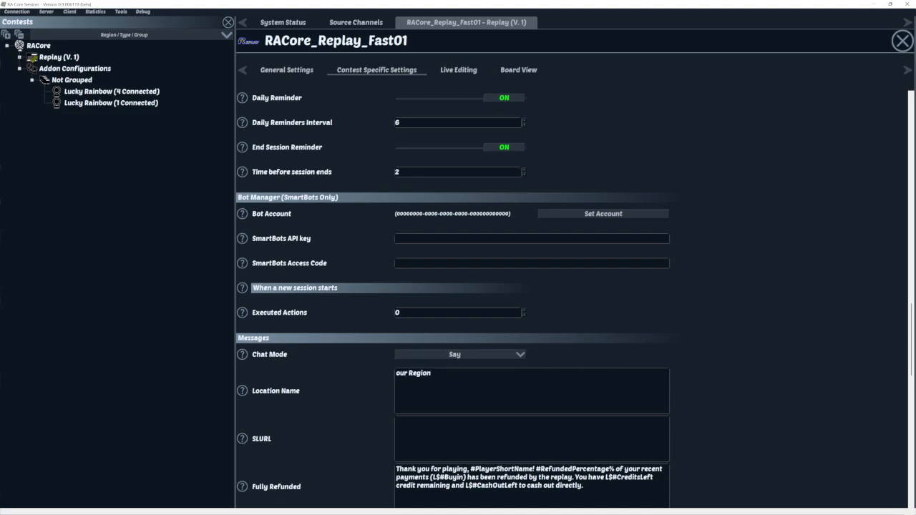
pyautogui.hotkey('ctrl', 'a')
pyautogui.click(432, 373)
pyautogui.scroll(-1, 729, 422)
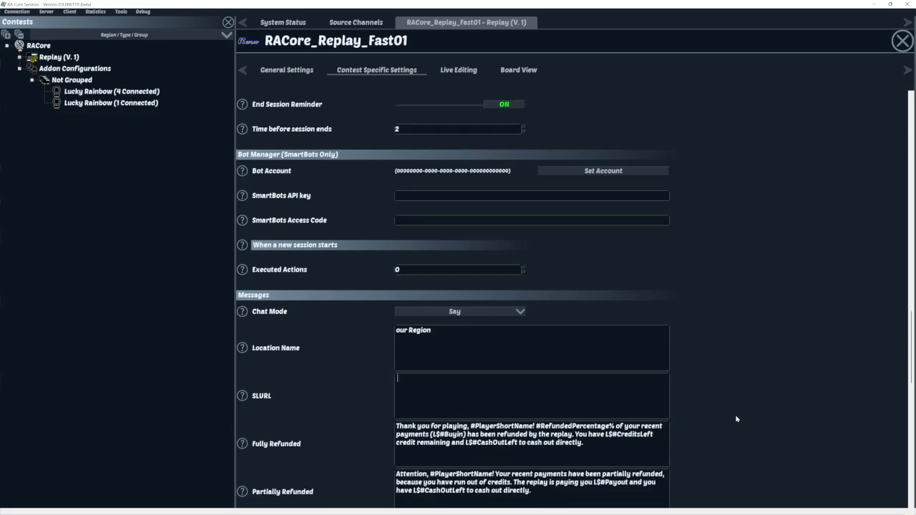
pyautogui.scroll(-5, 750, 414)
pyautogui.scroll(-7, 745, 415)
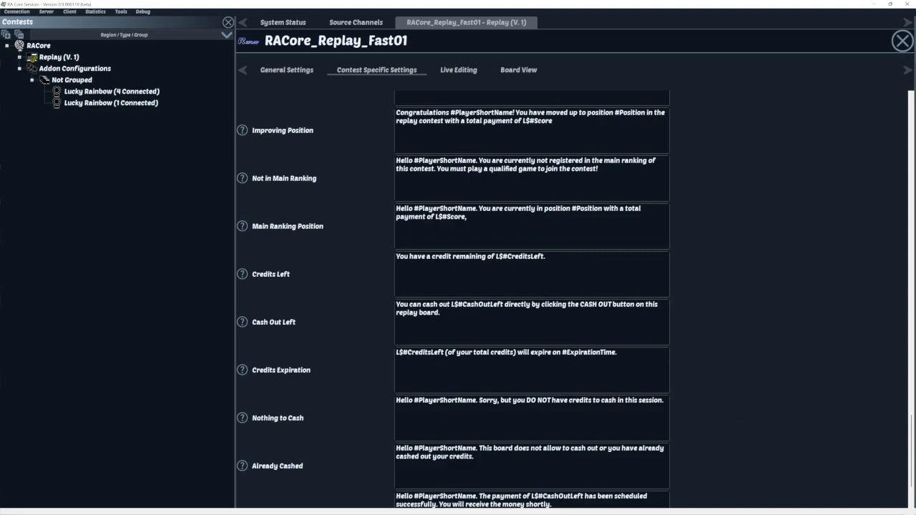
pyautogui.scroll(-2, 707, 352)
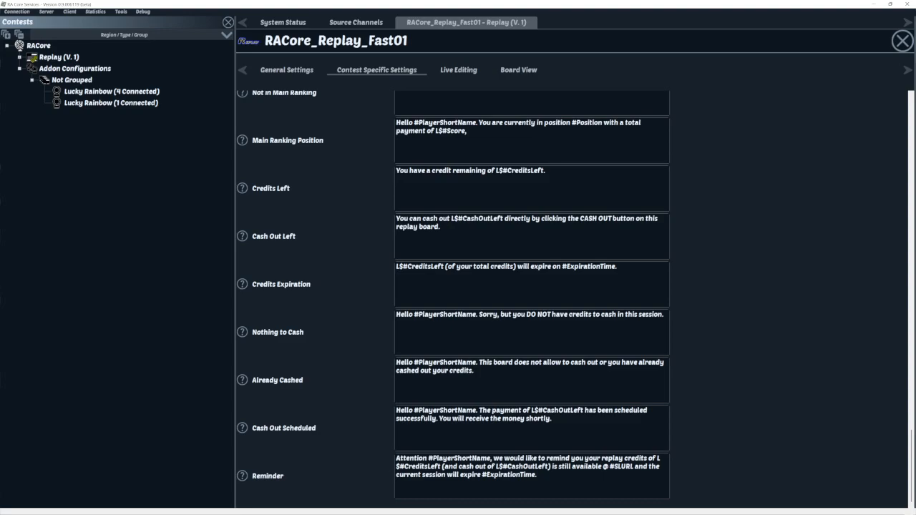
pyautogui.moveTo(614, 467); pyautogui.dragTo(632, 467)
pyautogui.click(648, 467)
pyautogui.click(47, 12)
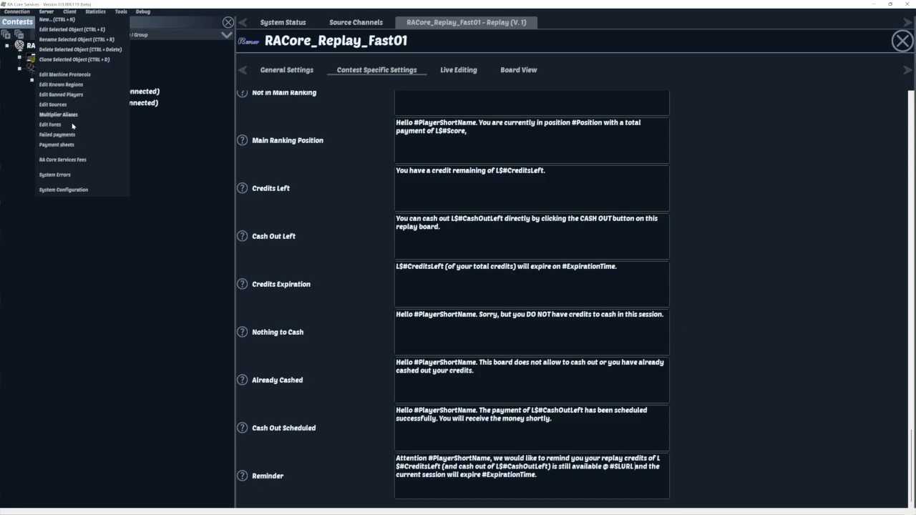
pyautogui.click(61, 85)
pyautogui.click(481, 123)
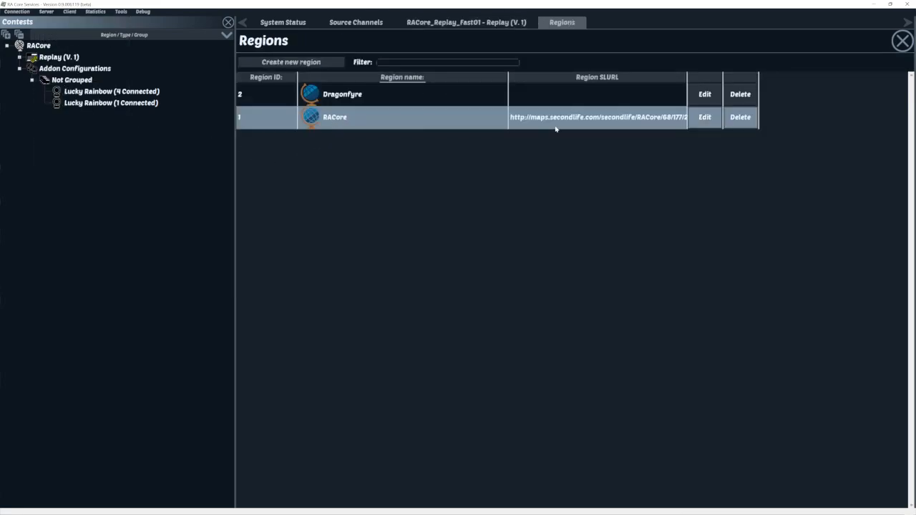
pyautogui.click(693, 118)
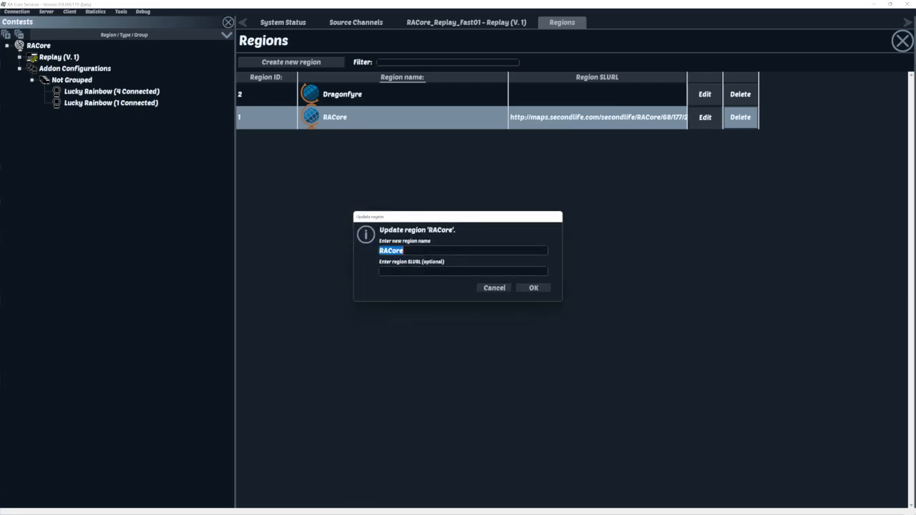
pyautogui.click(494, 287)
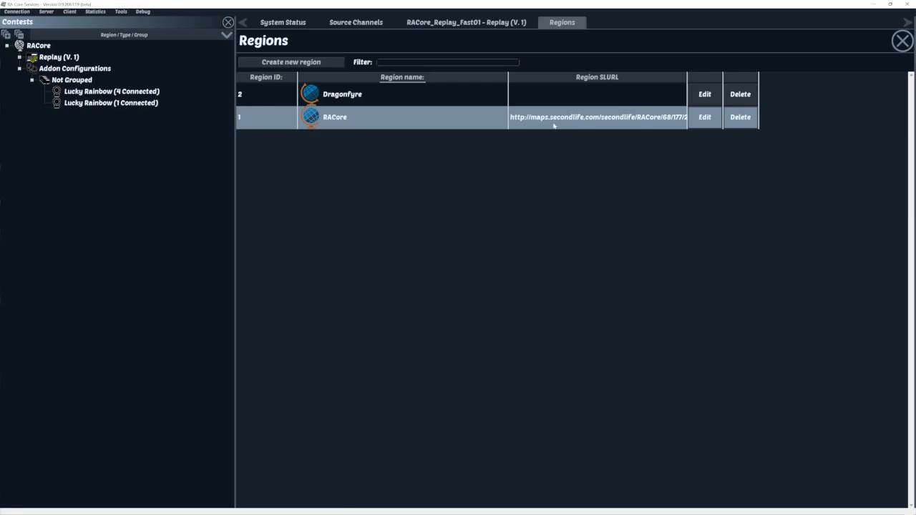
pyautogui.click(901, 42)
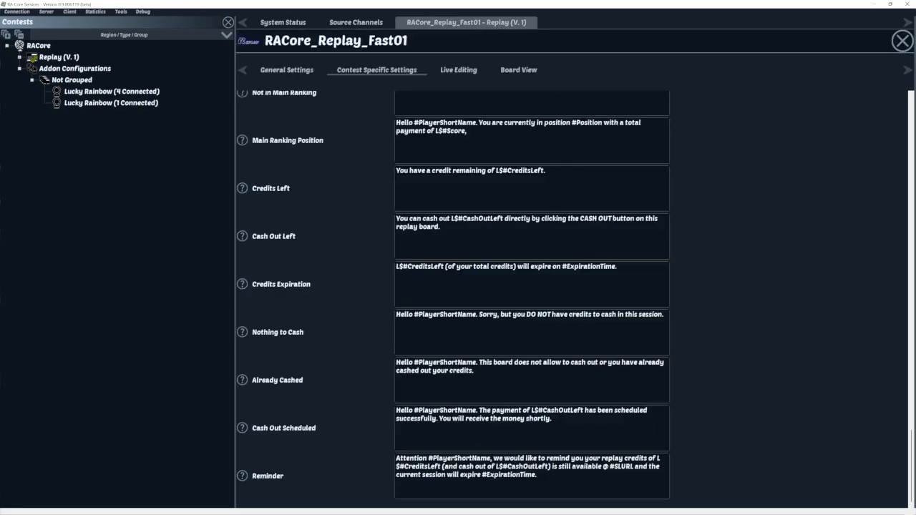
# - Change the Reminder message placeholder from #SLURL to #RegionSLURL and save the contest settings
pyautogui.press('BackSpace')
pyautogui.press('BackSpace')
pyautogui.press('BackSpace')
pyautogui.press('BackSpace')
pyautogui.press('BackSpace')
pyautogui.press('BackSpace')
pyautogui.write('RegionSLURL')
pyautogui.press('BackSpace')
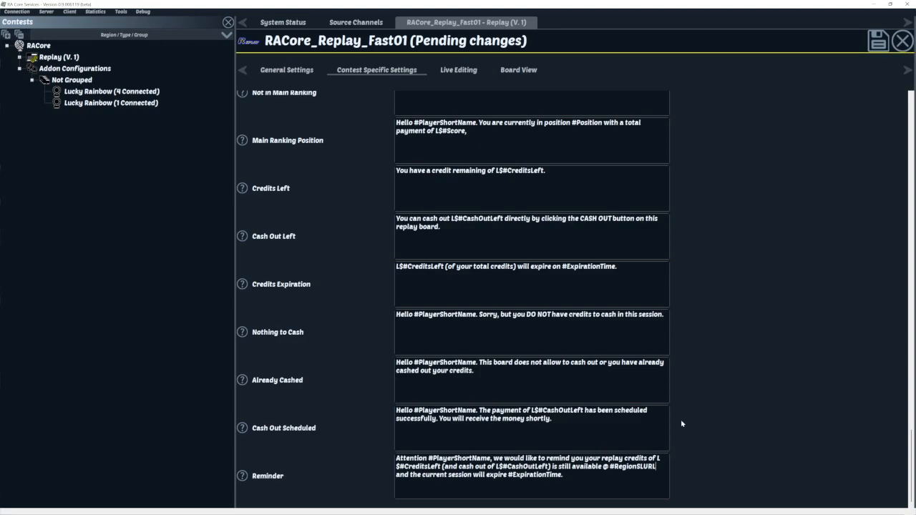
pyautogui.scroll(15, 737, 342)
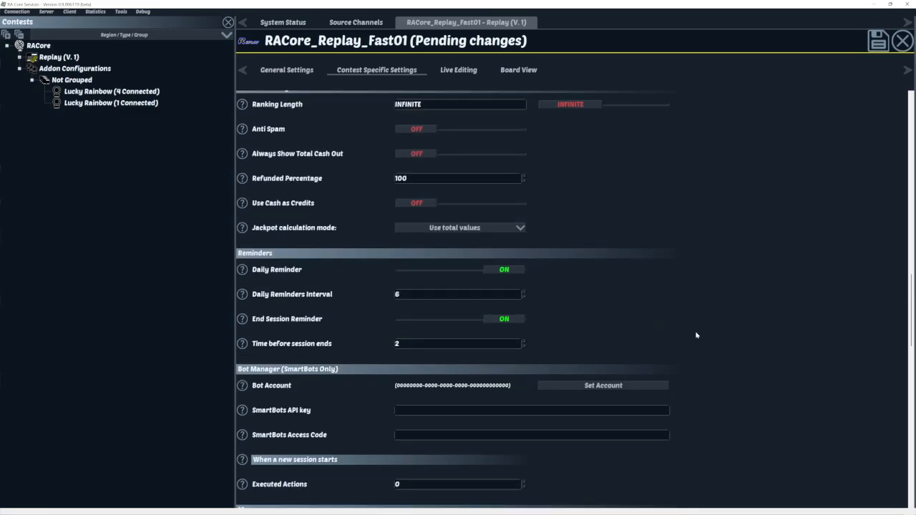
pyautogui.scroll(20, 644, 268)
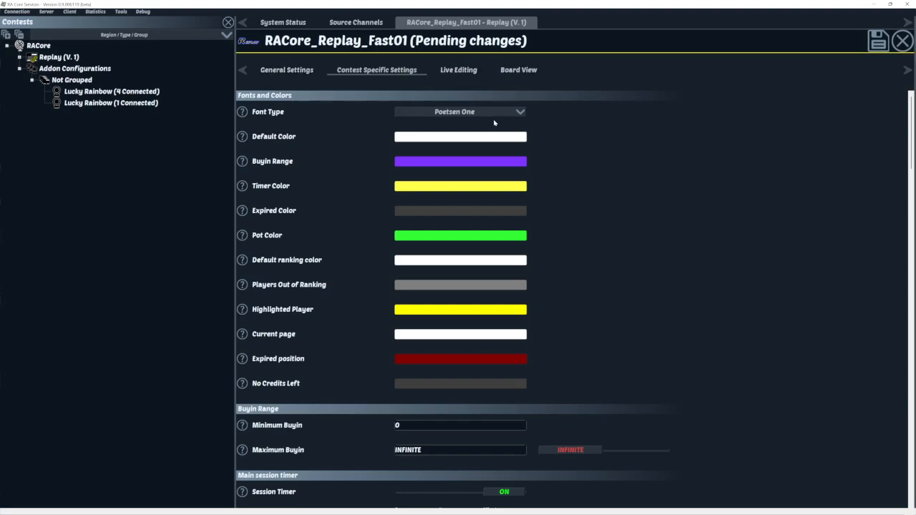
pyautogui.click(877, 41)
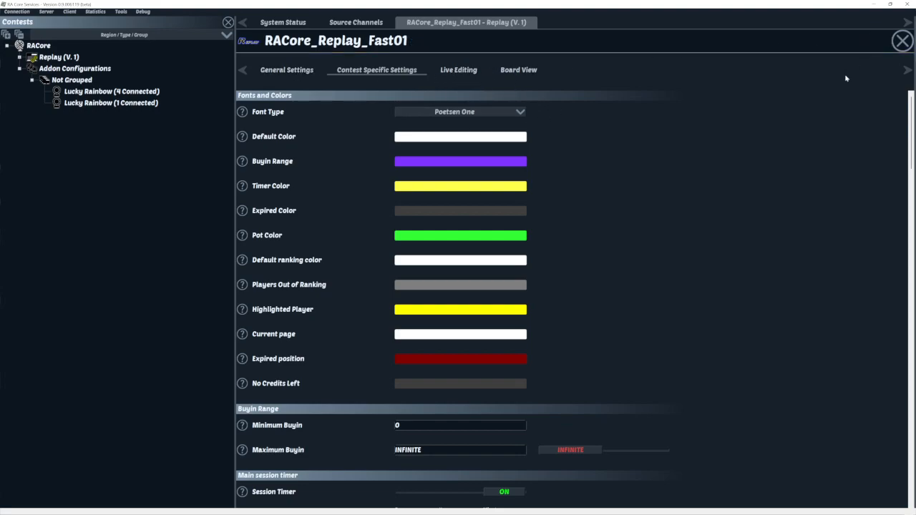
# - Open the contest's General Settings and set its Status to Online
pyautogui.click(286, 71)
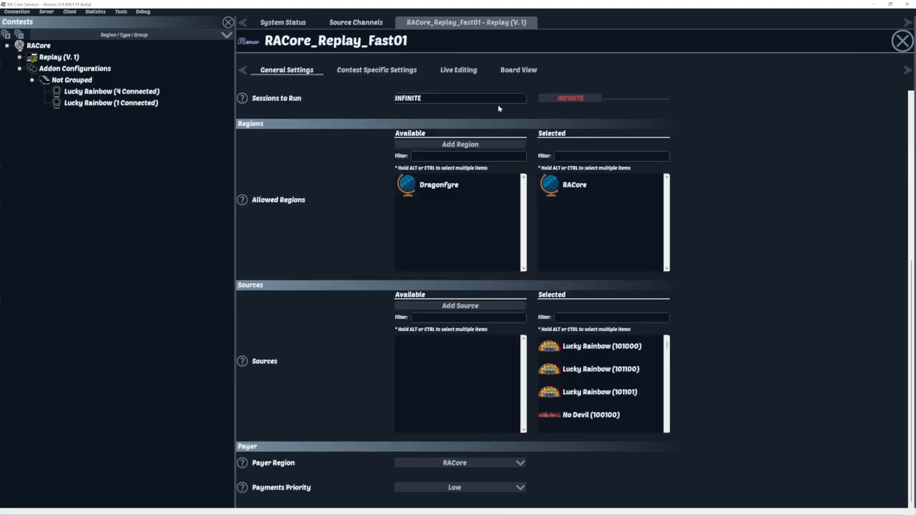
pyautogui.scroll(5, 304, 285)
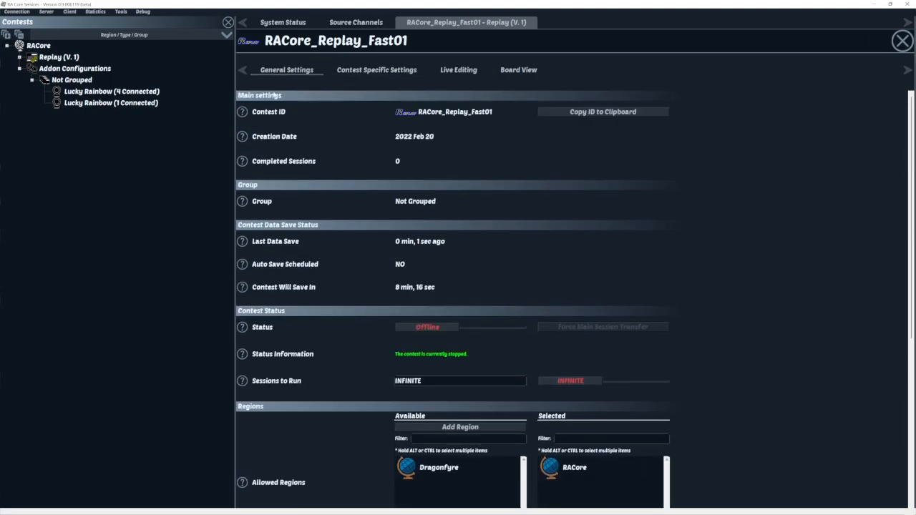
pyautogui.click(449, 331)
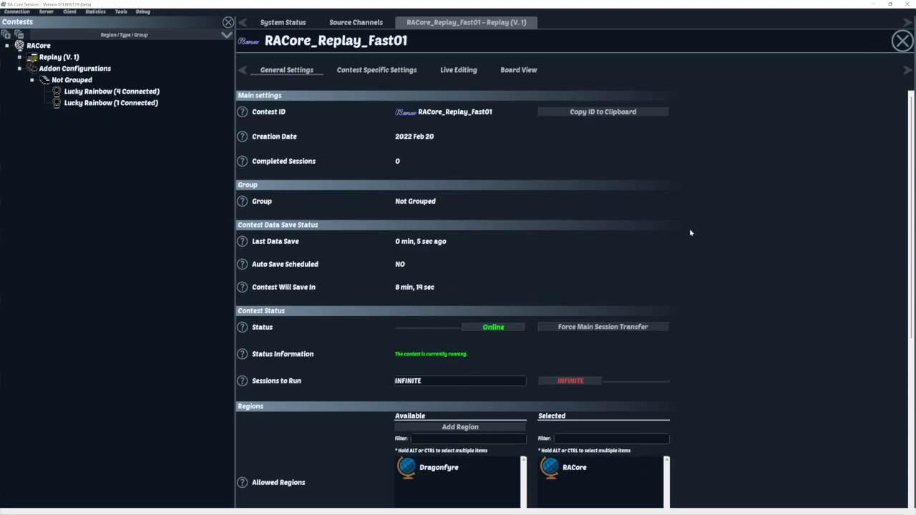
pyautogui.scroll(-4, 725, 189)
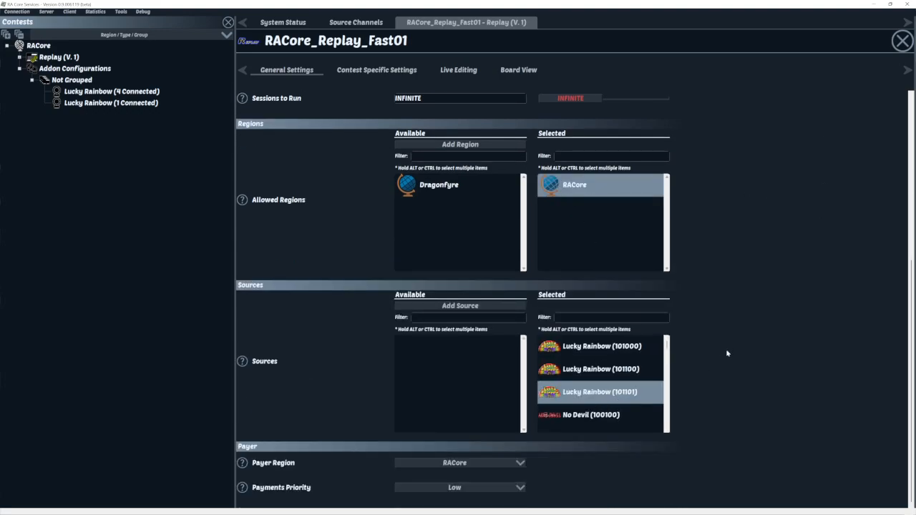
pyautogui.scroll(4, 726, 350)
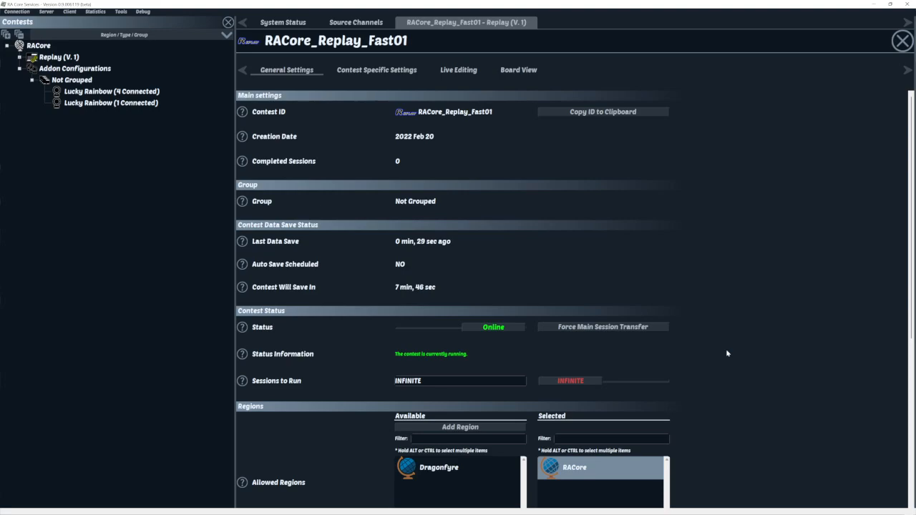
# - Take the contest Offline, move RACore back to Available regions, then set Status Online again
pyautogui.click(503, 326)
pyautogui.click(550, 269)
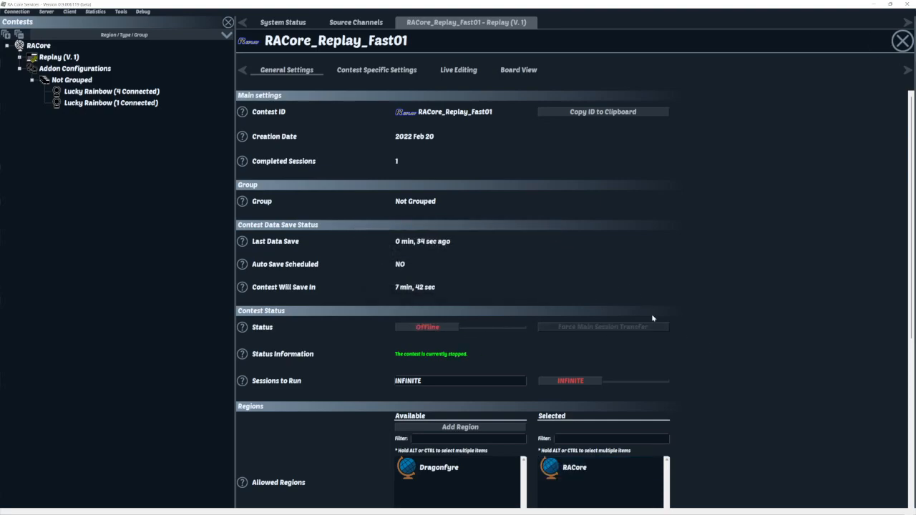
pyautogui.scroll(-3, 653, 276)
pyautogui.moveTo(583, 256); pyautogui.dragTo(494, 322)
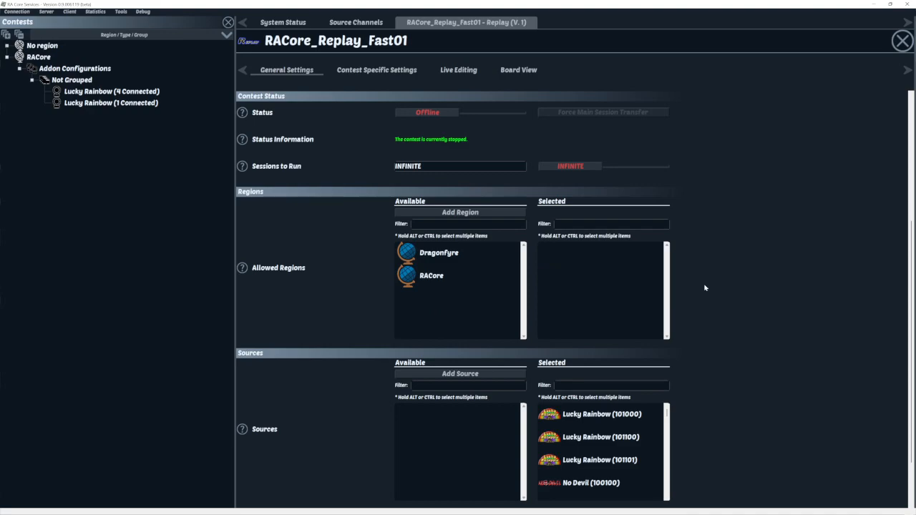
pyautogui.click(473, 112)
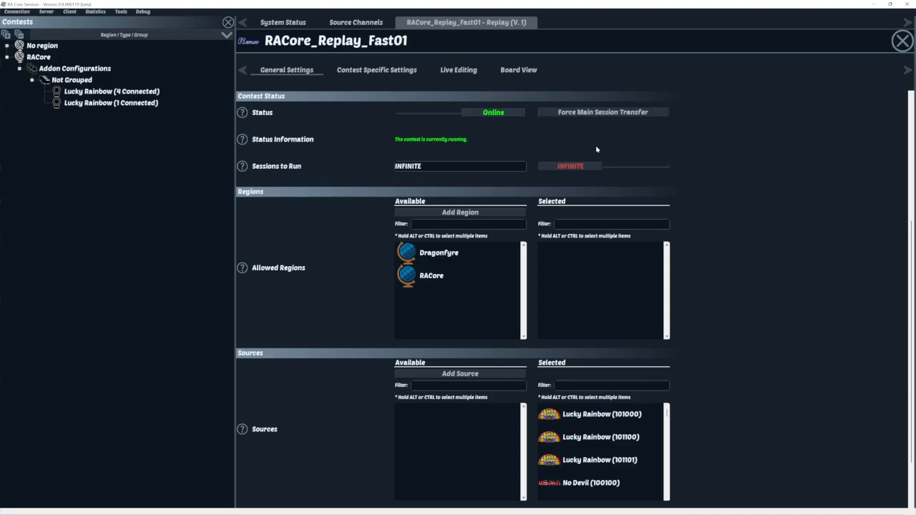
# - Show the Live Editing page's empty Credits Ranking, cancelling the Import from CSV dialog
pyautogui.click(465, 71)
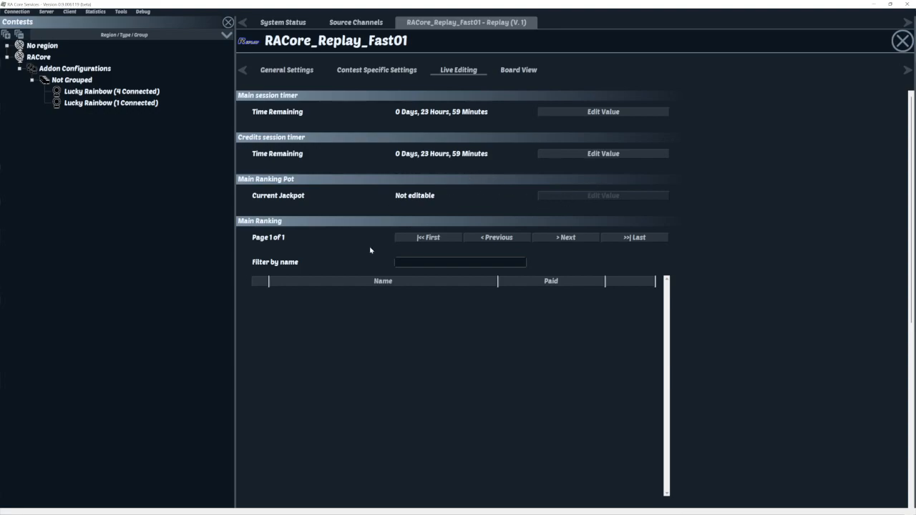
pyautogui.scroll(-3, 677, 262)
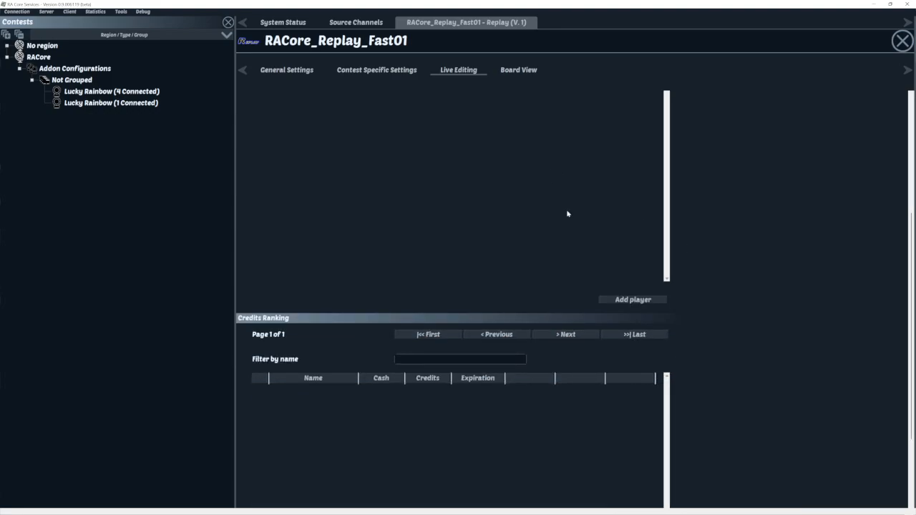
pyautogui.scroll(3, 719, 236)
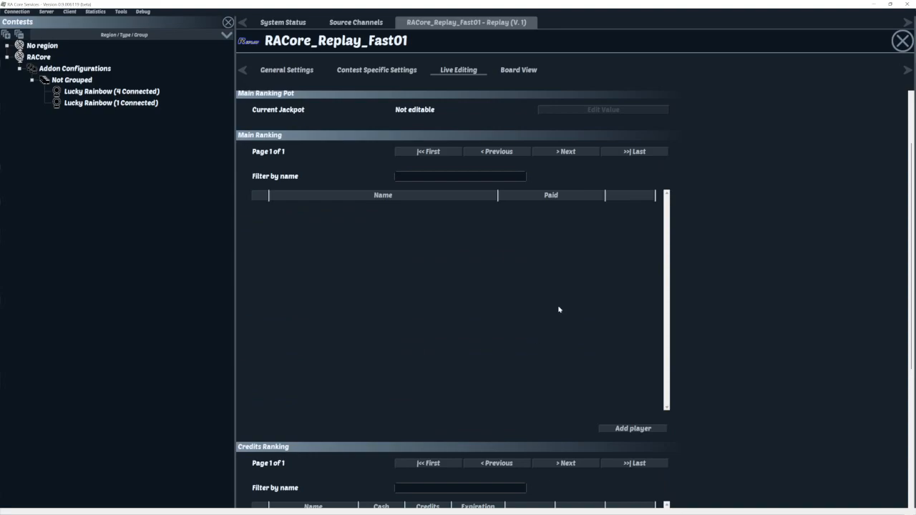
pyautogui.scroll(-3, 804, 287)
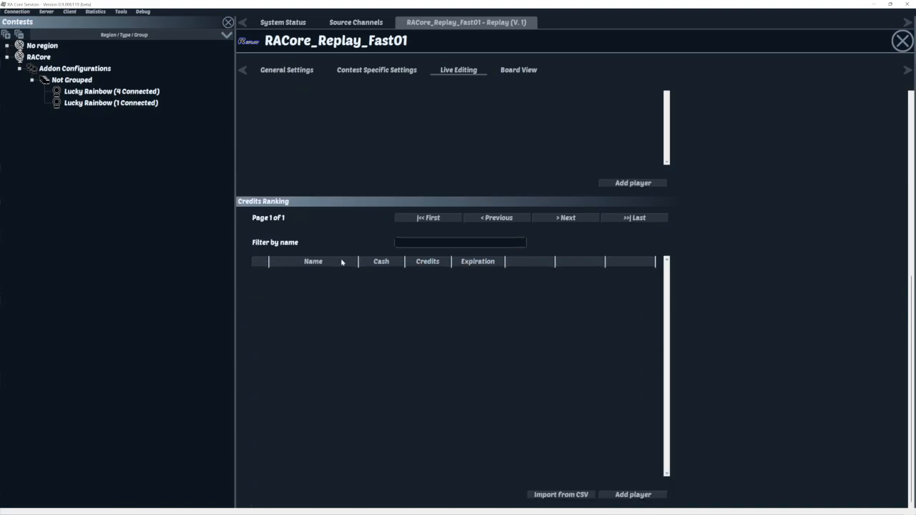
pyautogui.click(565, 495)
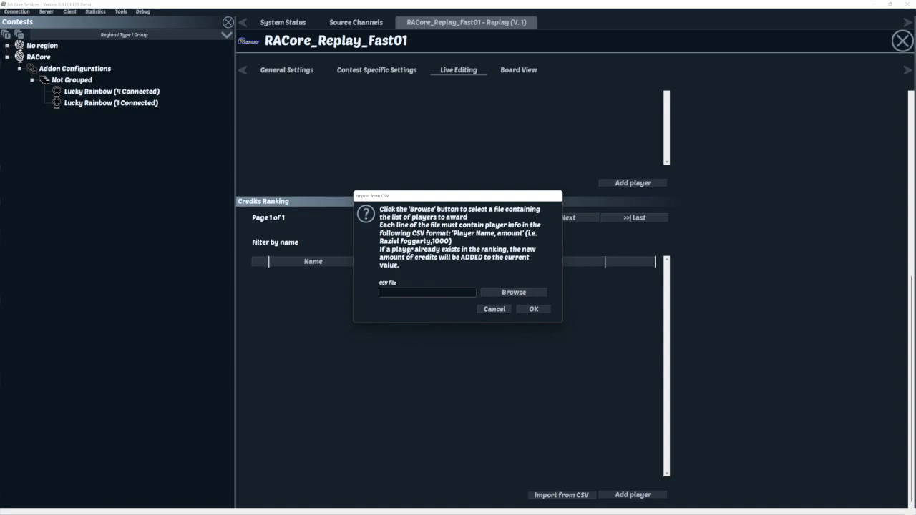
pyautogui.click(484, 309)
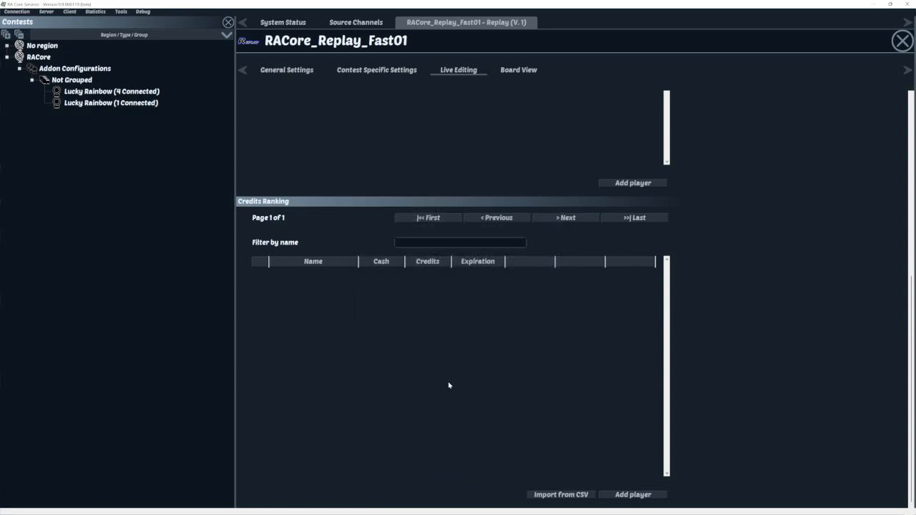
# - Add a player to the credits ranking with Cash 0 and Credits 500
pyautogui.click(629, 495)
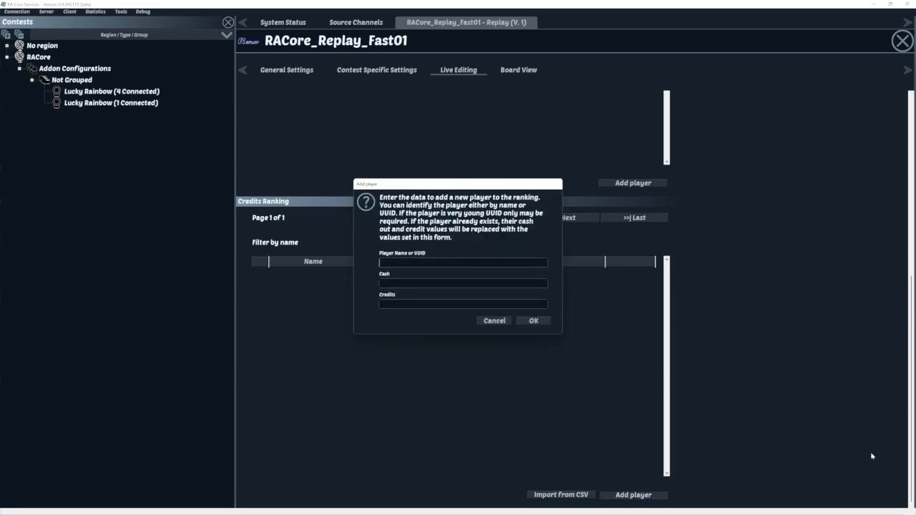
pyautogui.write('RavieDragon SLSGC')
pyautogui.press('Tab')
pyautogui.write('0')
pyautogui.press('Tab')
pyautogui.write('500')
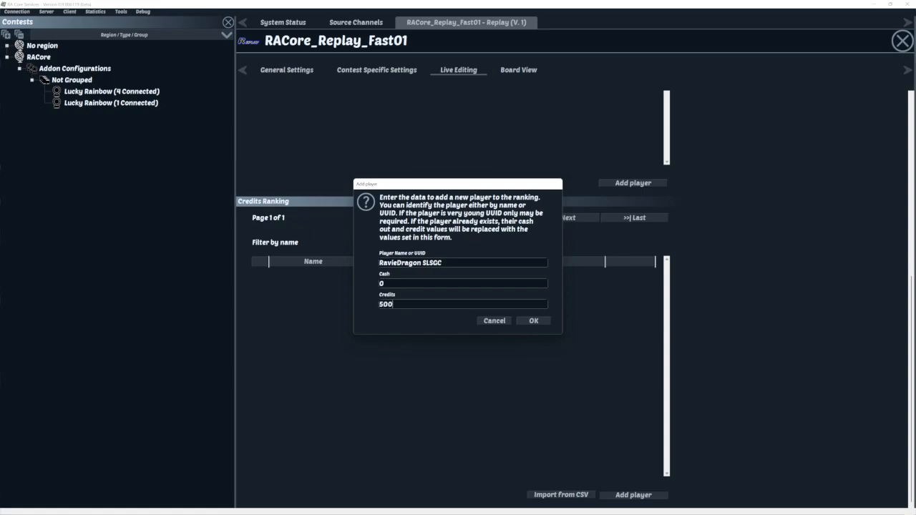
pyautogui.click(531, 319)
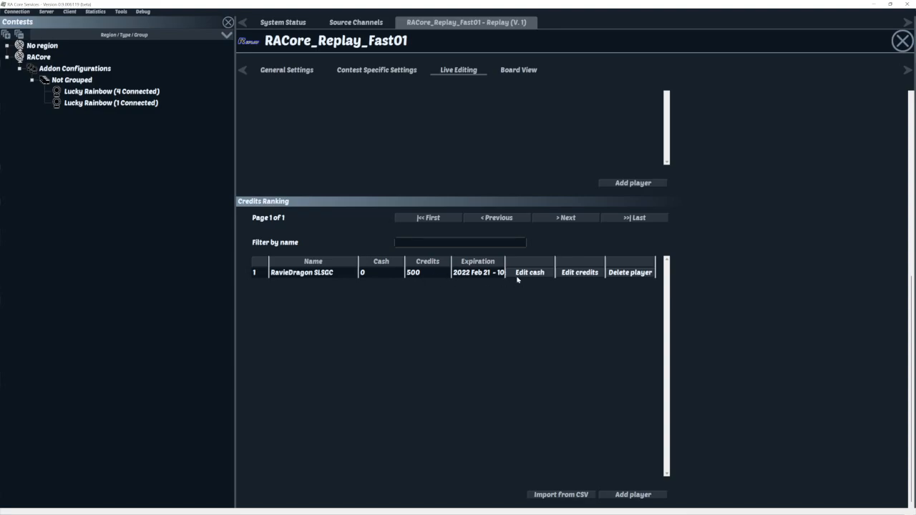
# - Widen the Expiration column to show the full date, then go to Board View
pyautogui.moveTo(504, 261); pyautogui.dragTo(530, 262)
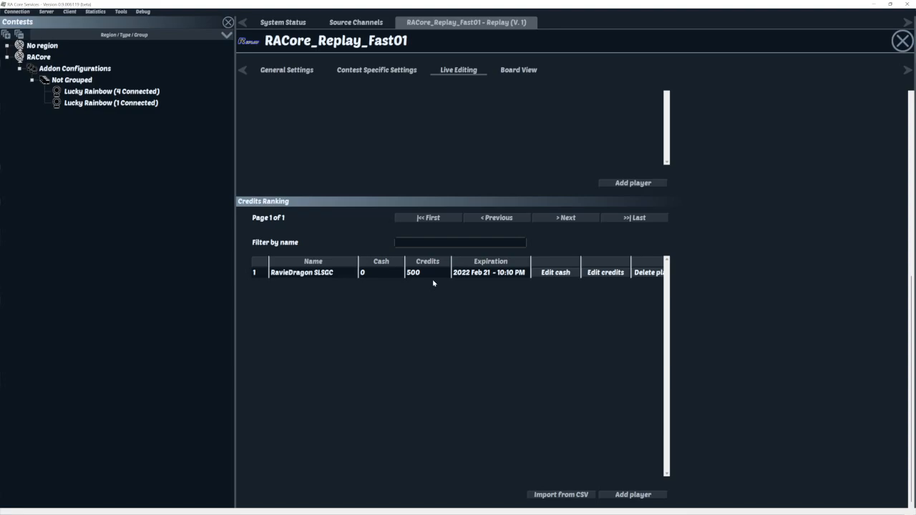
pyautogui.scroll(4, 731, 280)
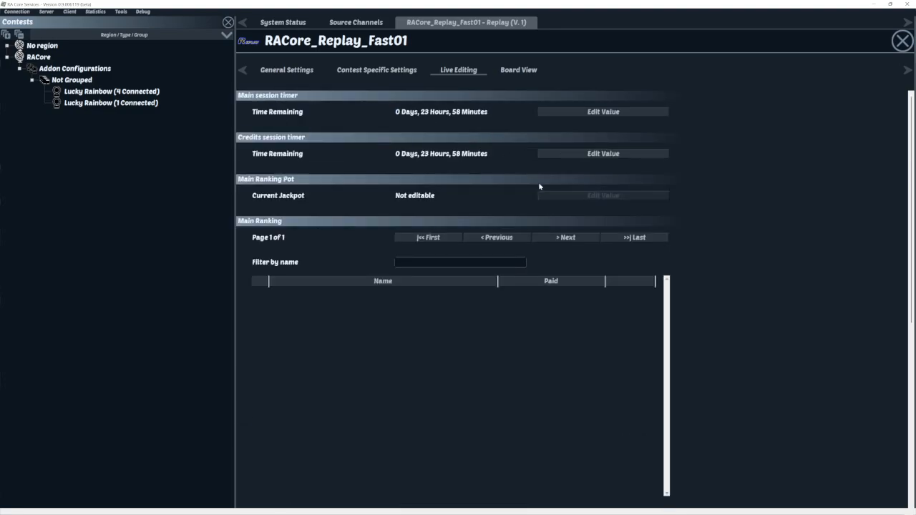
pyautogui.scroll(-3, 733, 273)
pyautogui.scroll(-1, 733, 273)
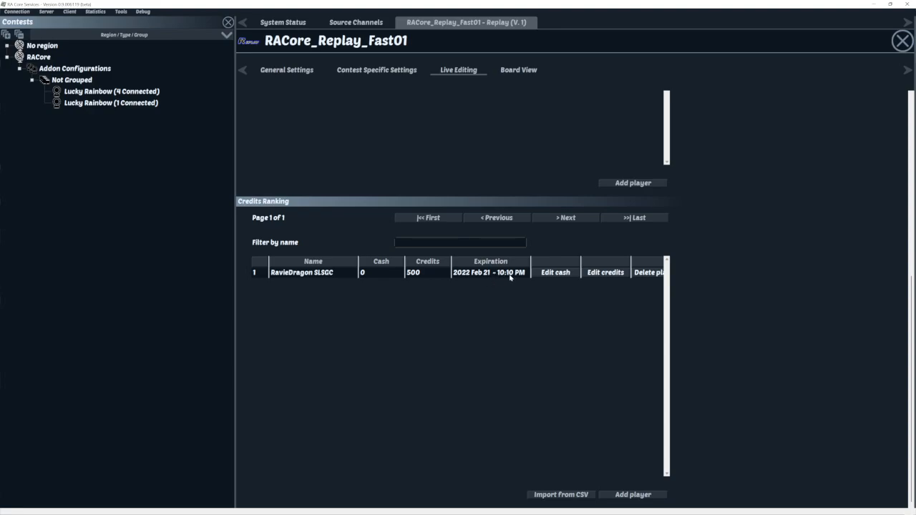
pyautogui.scroll(1, 553, 168)
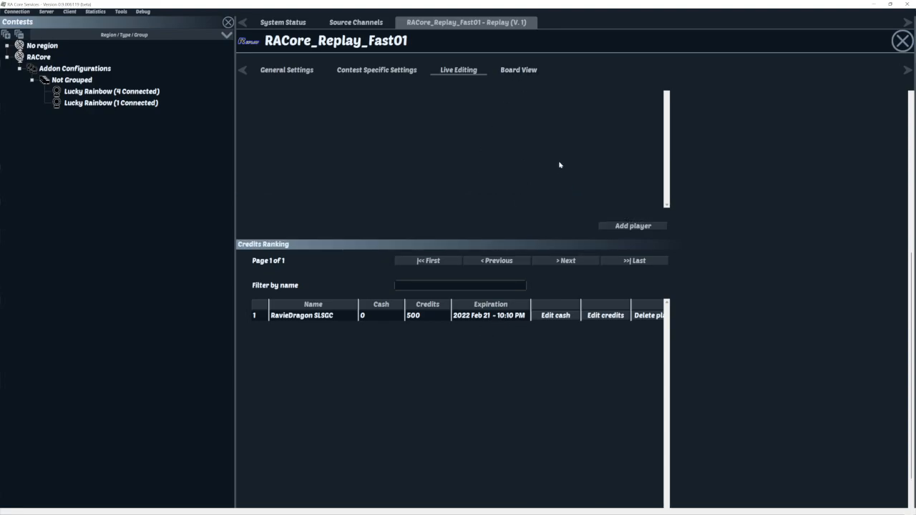
pyautogui.click(519, 70)
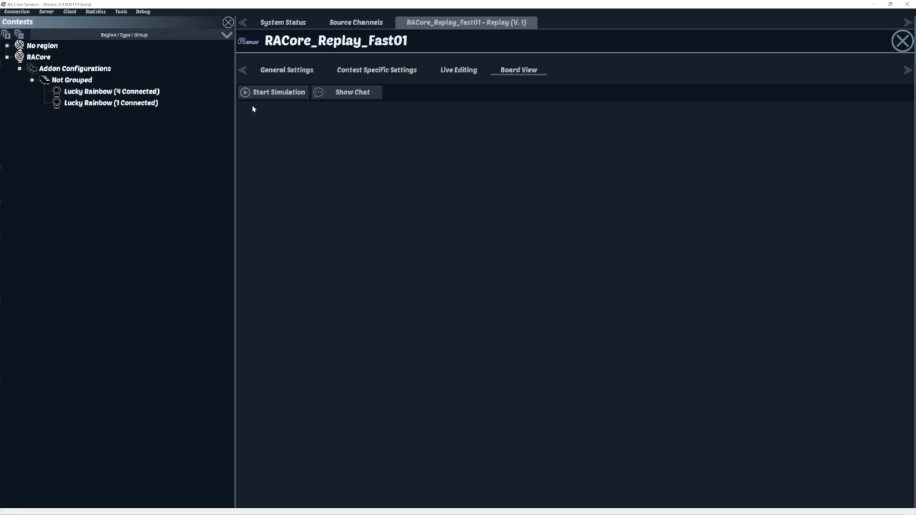
# - Start the board simulation using the Default Replay board layout
pyautogui.click(276, 91)
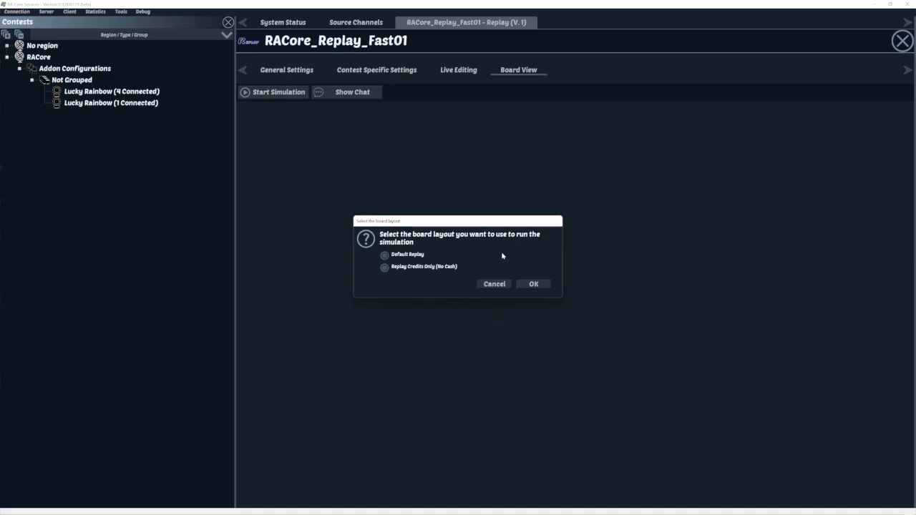
pyautogui.click(384, 255)
pyautogui.click(531, 287)
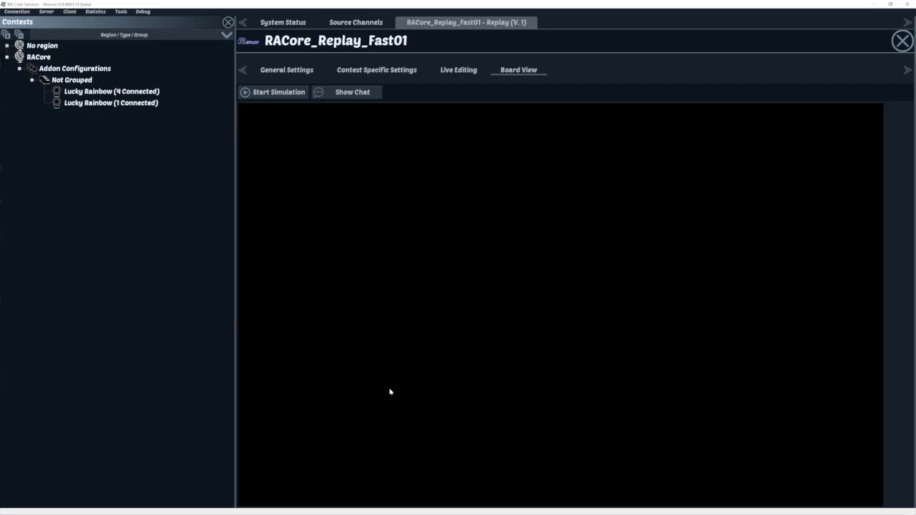